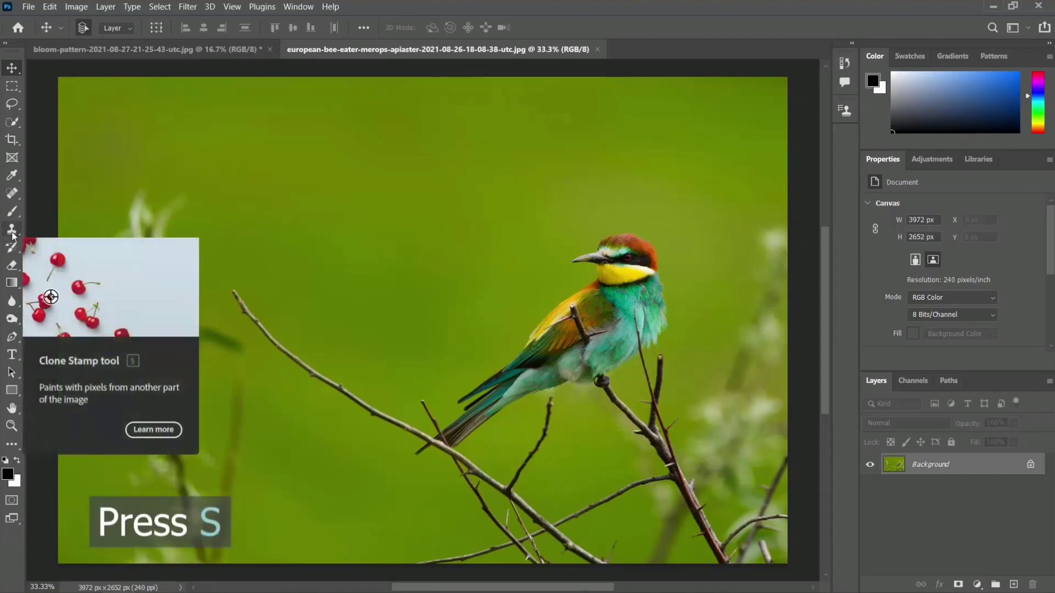
Activate the Clone Stamp tool for retouching the bird photo
key(s)
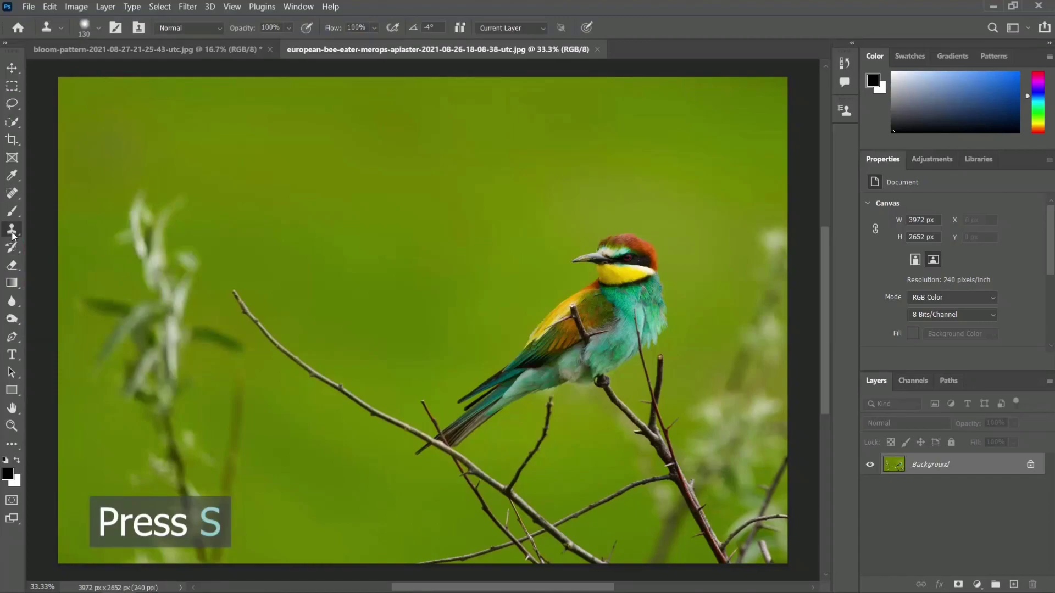
right_click(12, 234)
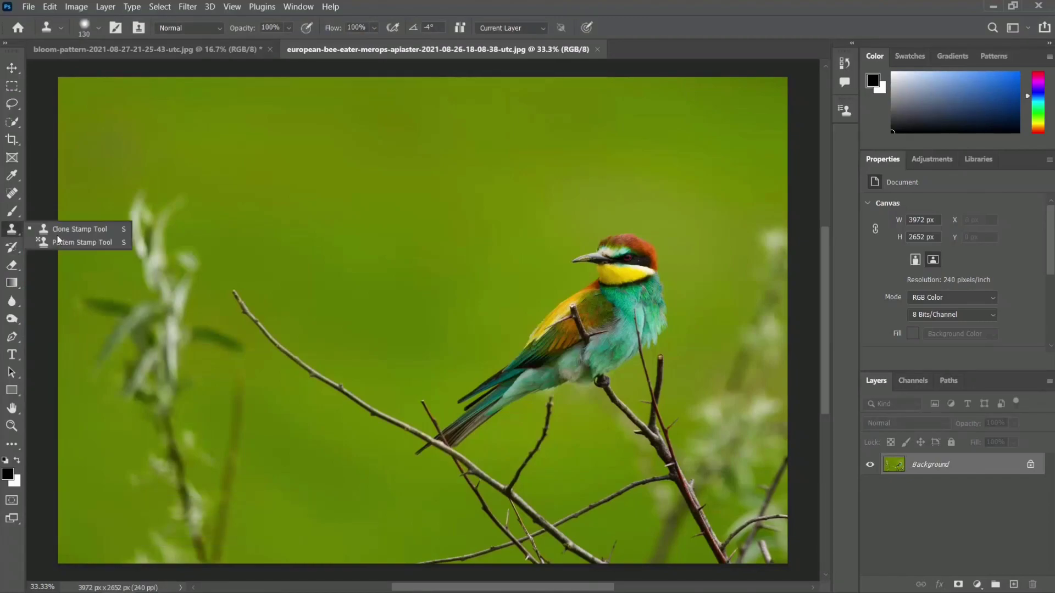
click(95, 229)
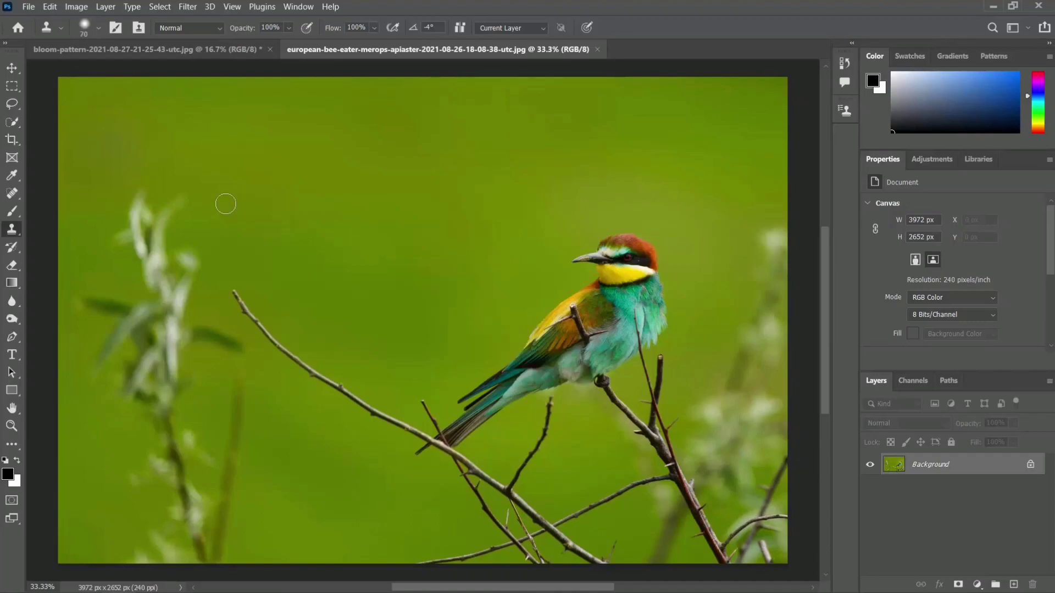
Set the Clone Stamp brush size to 117 px and lower its hardness to get a softer edge
click(98, 28)
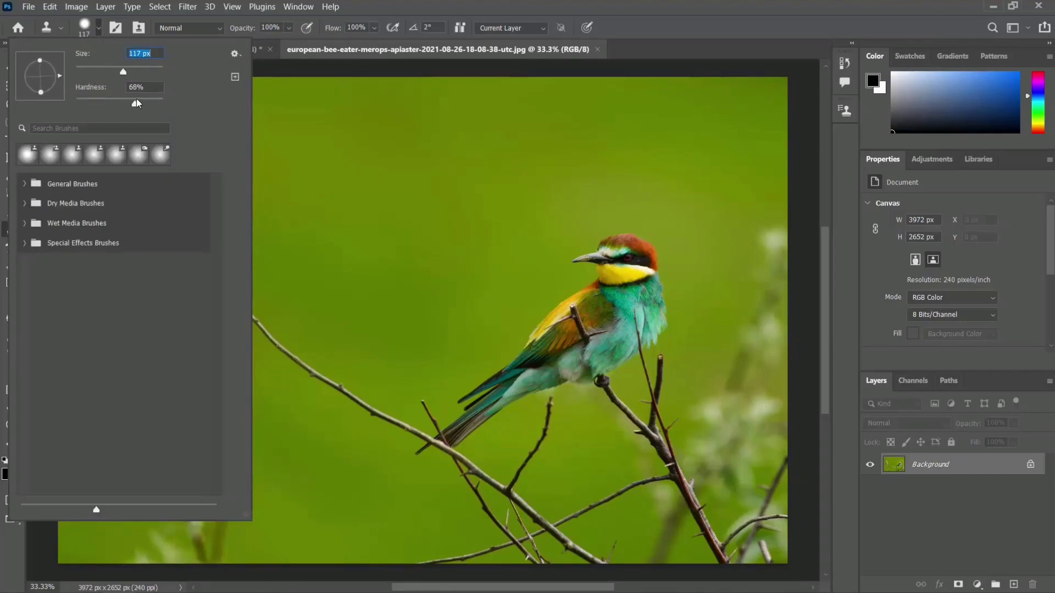
key(Tab)
drag(154, 107, 114, 108)
key(Return)
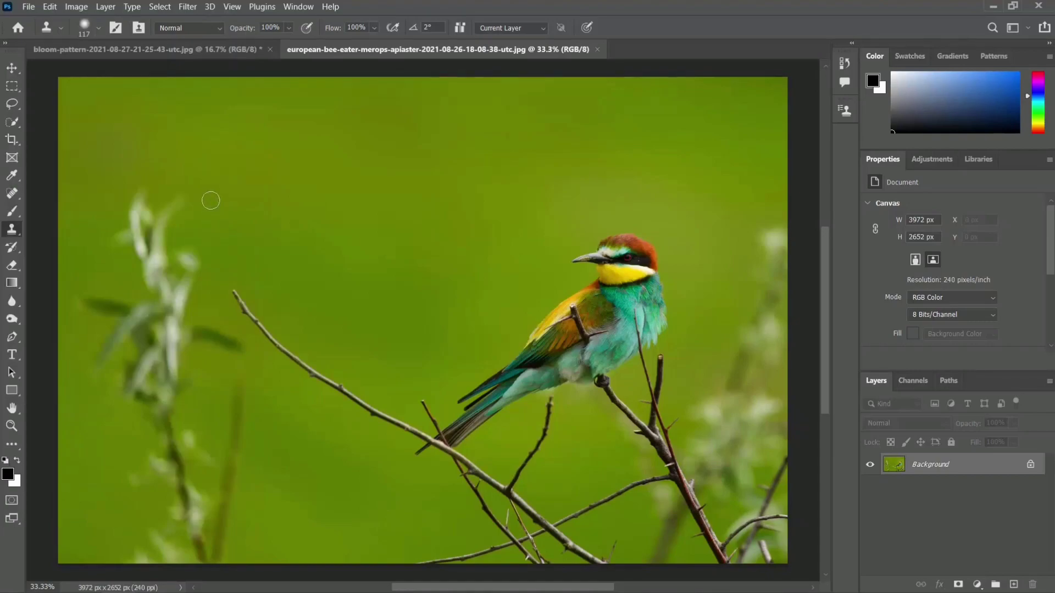
Sample clean green background beside the blurred plant and clone it over the plant's upper tips
key(ctrl+plus)
drag(193, 226, 581, 232)
key(ctrl+plus)
drag(517, 251, 469, 307)
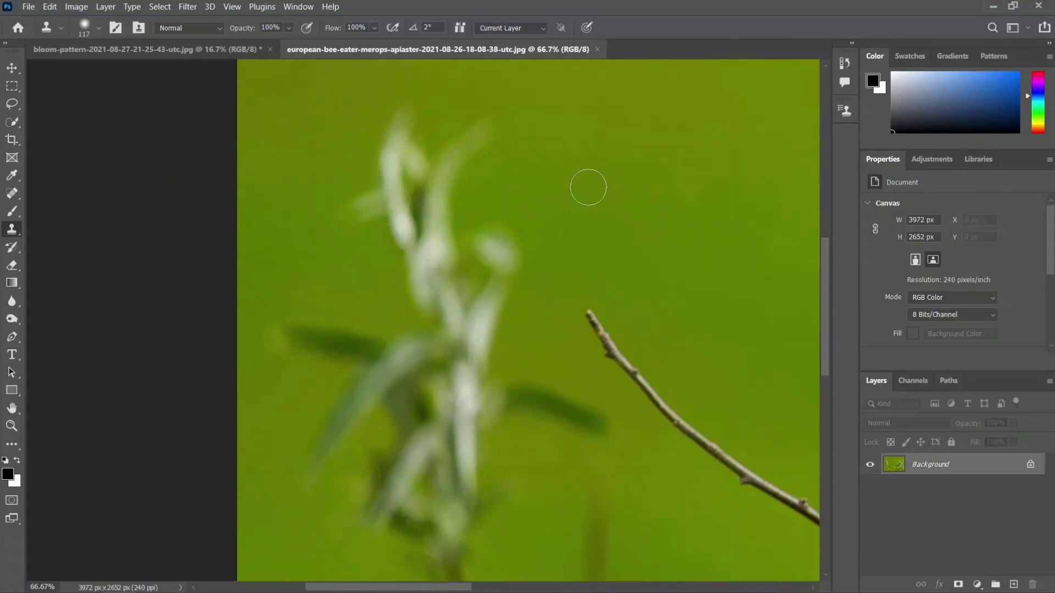
key(alt)
alt+click(608, 192)
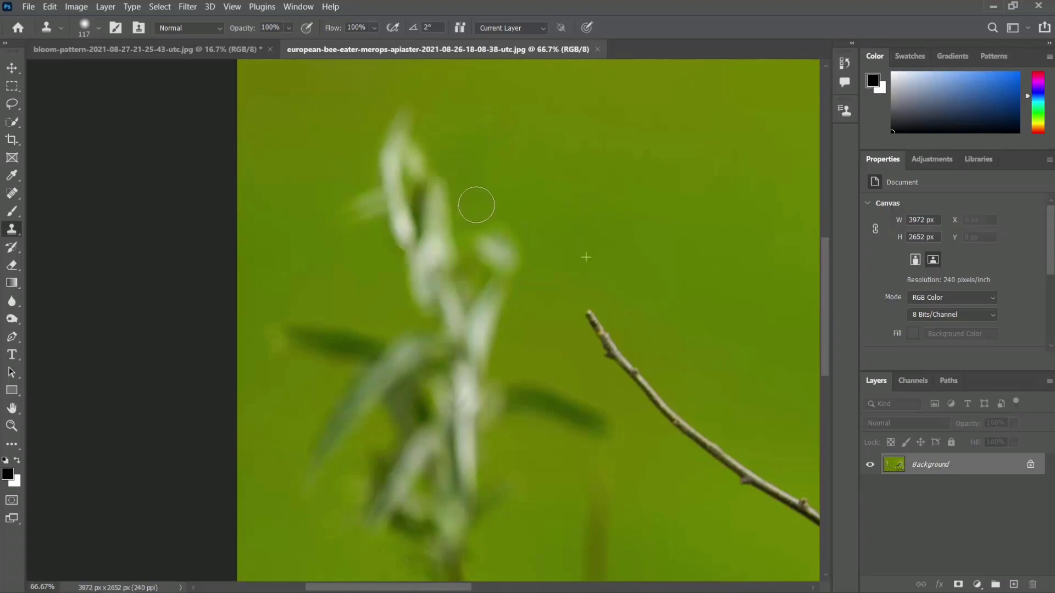
mouse_move(436, 181)
mouse_down()
mouse_move(415, 157)
mouse_move(405, 116)
mouse_move(398, 175)
mouse_up()
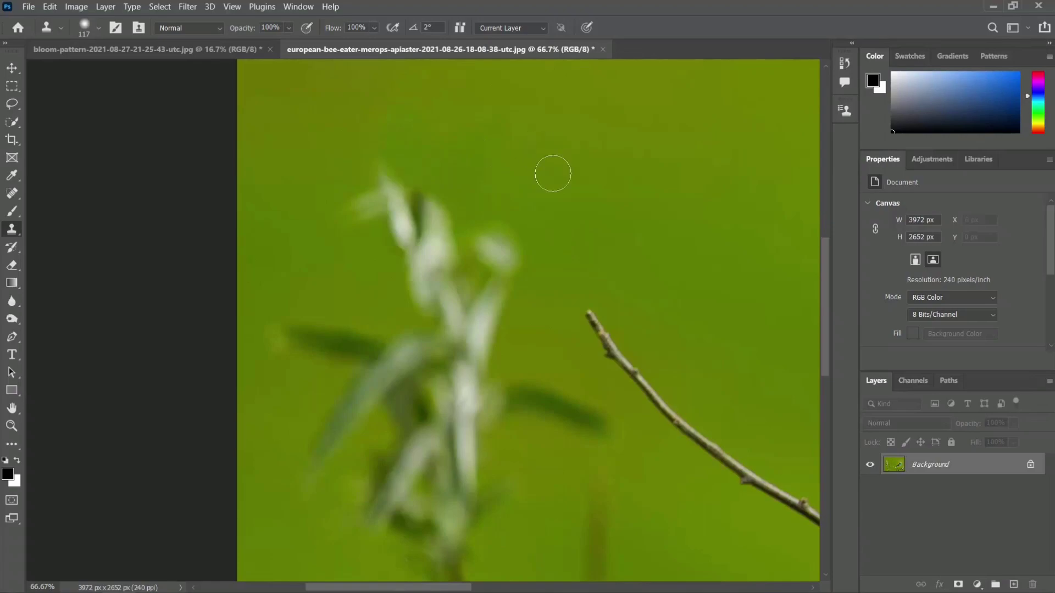
Resample nearby green and clone out the plant's small side bud and the upper part of its white stem
alt+click(603, 237)
mouse_move(511, 236)
mouse_down()
mouse_move(462, 237)
mouse_move(516, 249)
mouse_move(487, 260)
mouse_move(514, 258)
mouse_up()
mouse_move(451, 248)
mouse_down()
mouse_move(440, 228)
mouse_move(427, 245)
mouse_move(394, 233)
mouse_move(445, 221)
mouse_move(446, 210)
mouse_move(359, 224)
mouse_move(415, 209)
mouse_move(363, 200)
mouse_move(392, 183)
mouse_move(386, 164)
mouse_move(417, 186)
mouse_up()
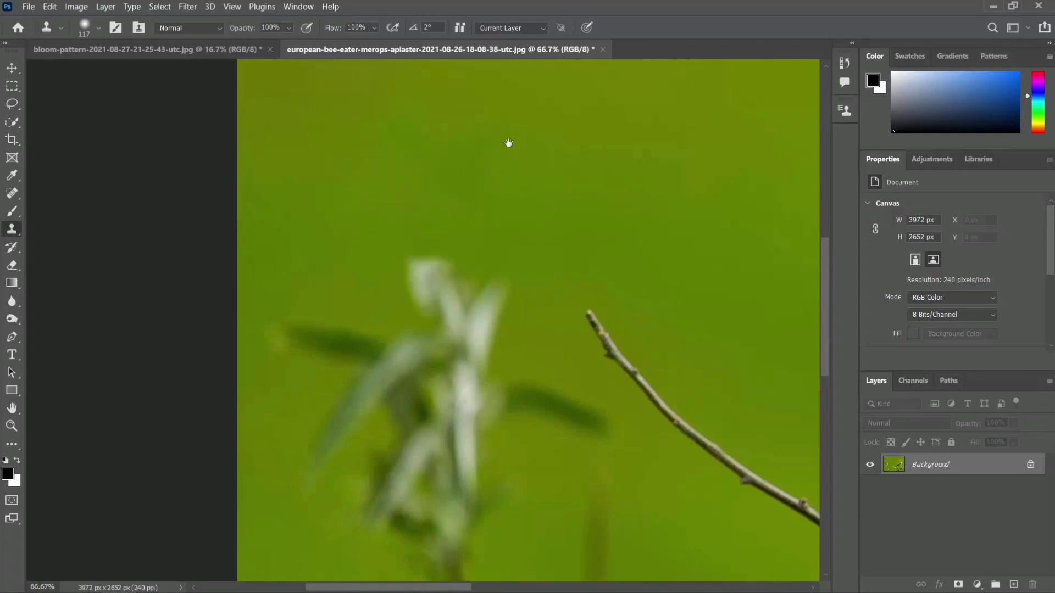
Enlarge the clone brush to 200 px and smooth the retouched background above the plant with freshly sampled green
drag(504, 133, 537, 219)
key(ctrl+plus)
drag(593, 285, 556, 231)
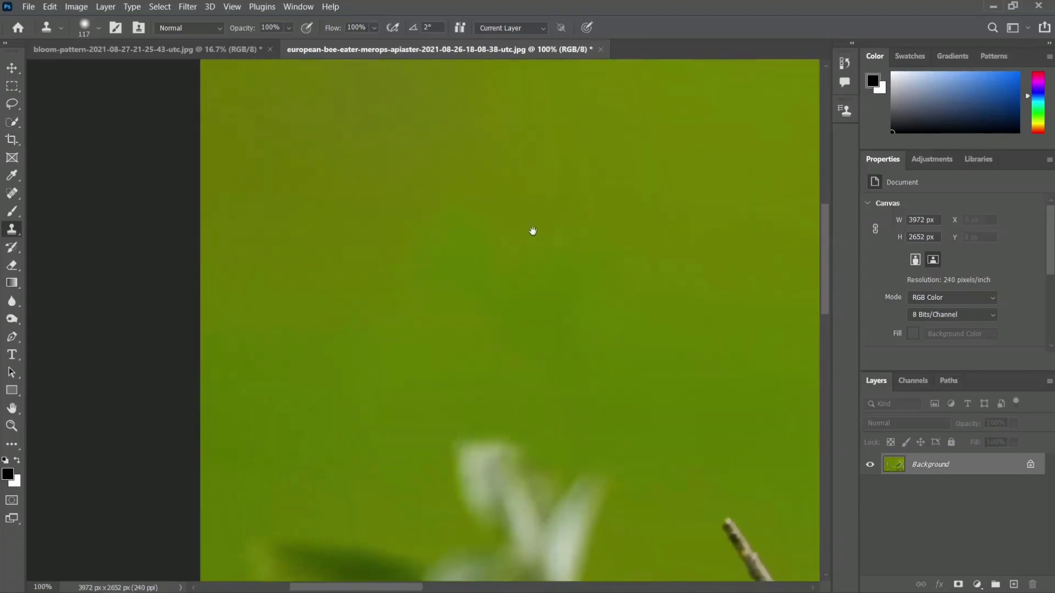
key(ctrl+minus)
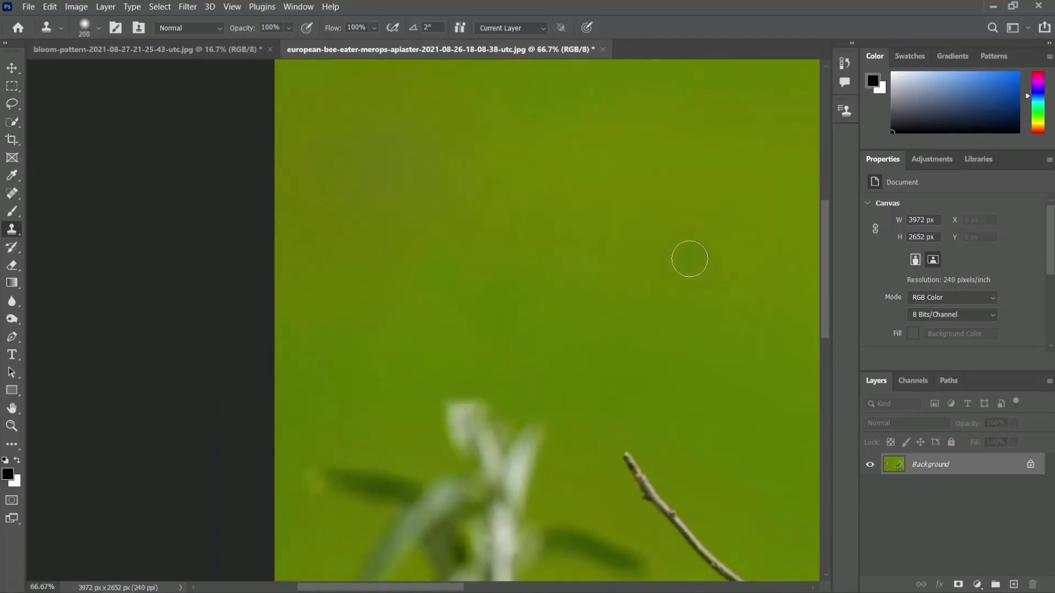
alt+click(689, 259)
drag(595, 261, 427, 257)
Set the clone opacity to 42% and brush size to 300 px, and fade the plant's remaining white top into the green
click(289, 28)
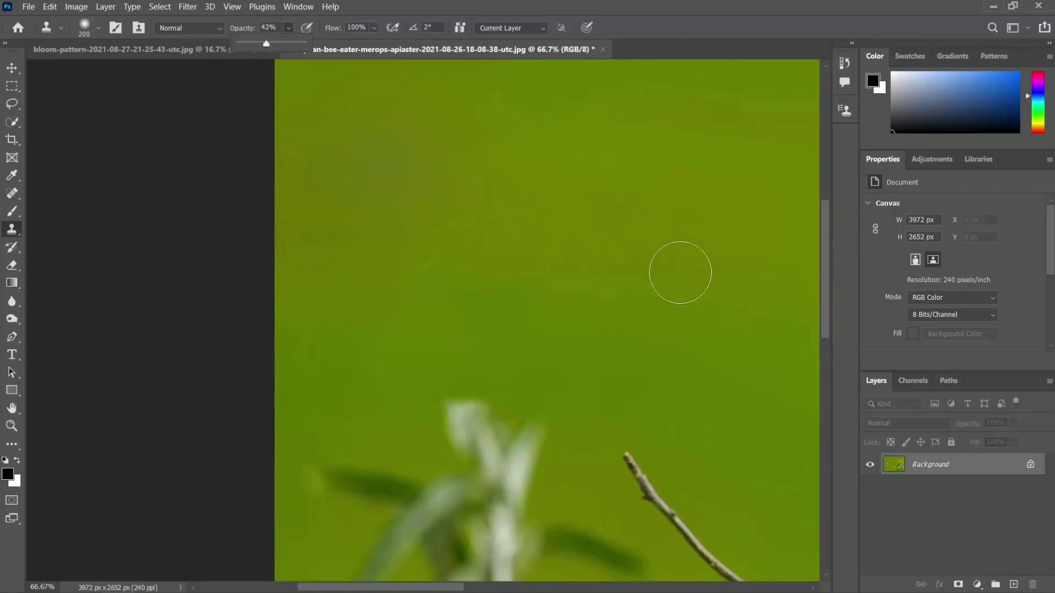
key(ctrl+minus)
key(bracketright)
key(bracketright)
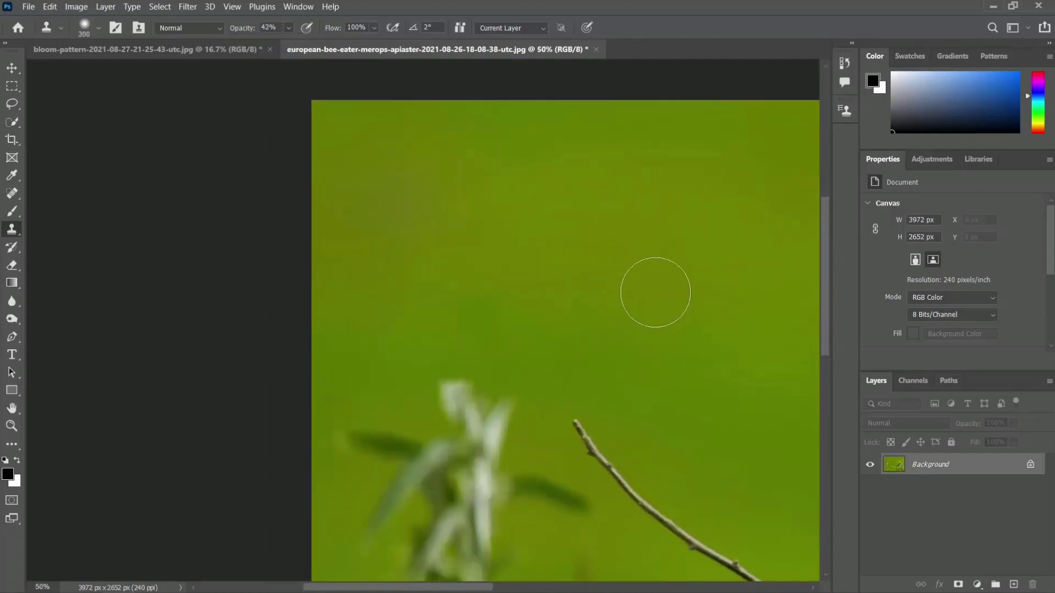
alt+click(671, 295)
click(486, 404)
drag(476, 422, 456, 389)
drag(500, 420, 483, 418)
mouse_move(456, 379)
mouse_down()
mouse_move(437, 406)
mouse_move(497, 469)
mouse_move(498, 494)
mouse_move(470, 476)
mouse_move(462, 419)
mouse_move(443, 435)
mouse_move(464, 389)
mouse_move(487, 428)
mouse_move(447, 408)
mouse_move(475, 420)
mouse_up()
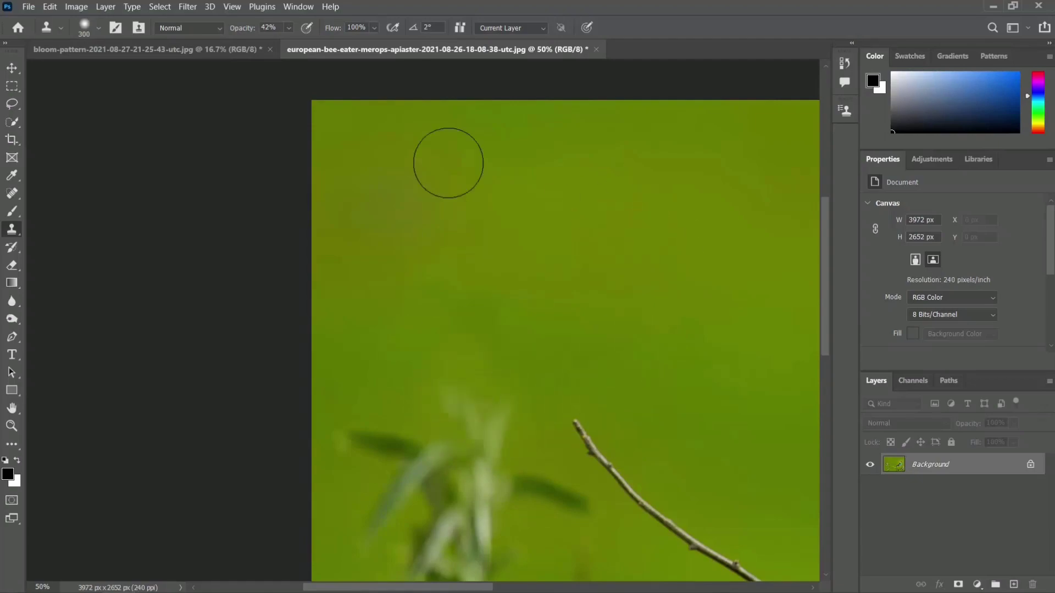
Restore the clone opacity to 100%, set the brush to 250 px, and clone out the tip of the thin brown stalk
click(289, 27)
drag(296, 43, 352, 49)
key(space)
mouse_move(552, 285)
mouse_down()
mouse_move(548, 211)
mouse_move(513, 110)
mouse_up()
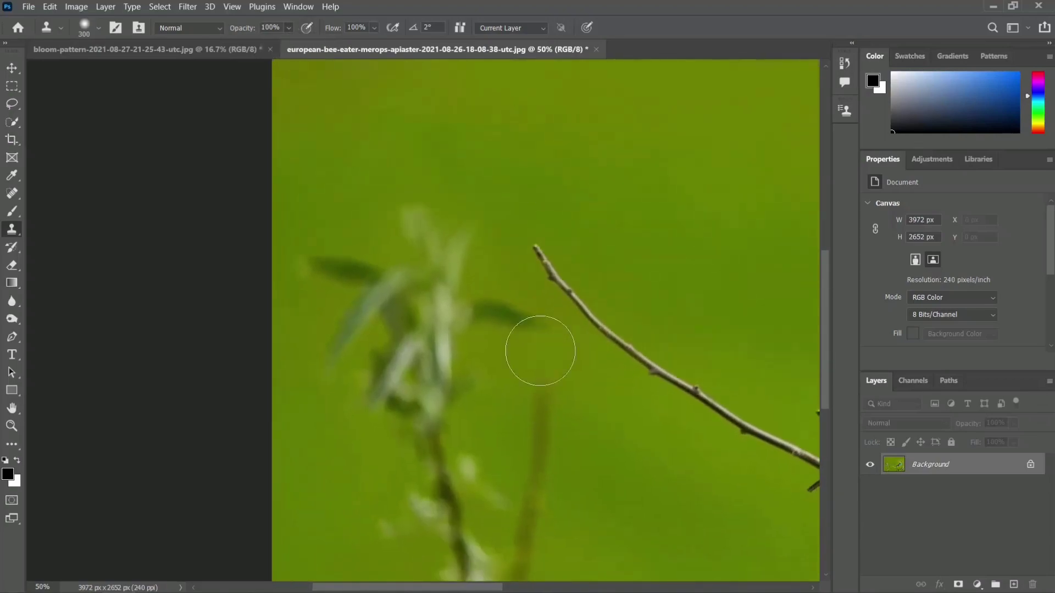
key(bracketleft)
key(ctrl+minus)
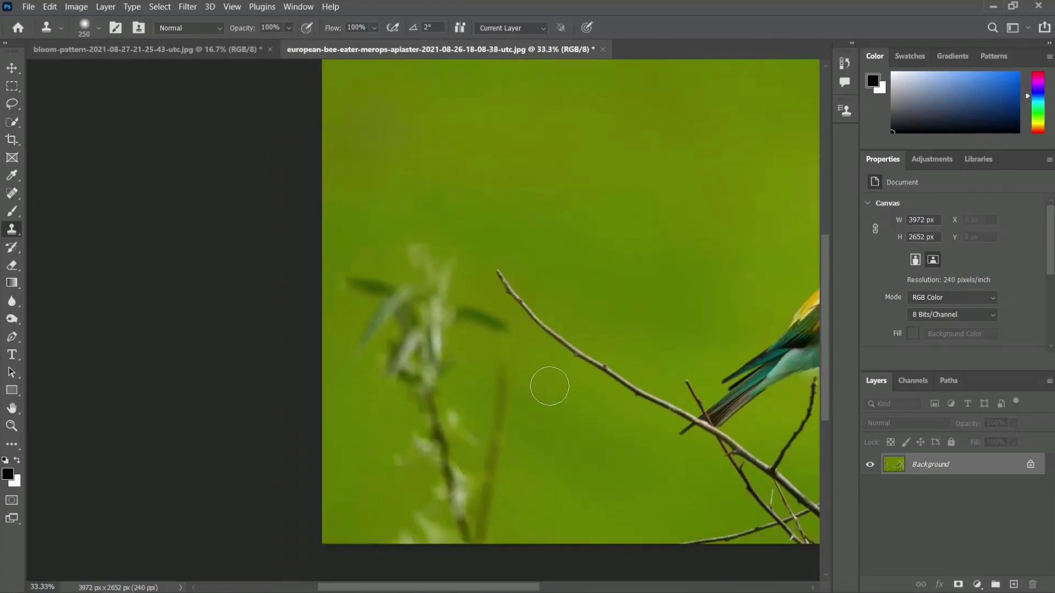
mouse_move(514, 367)
mouse_down()
mouse_move(493, 393)
mouse_move(410, 354)
mouse_move(495, 360)
mouse_up()
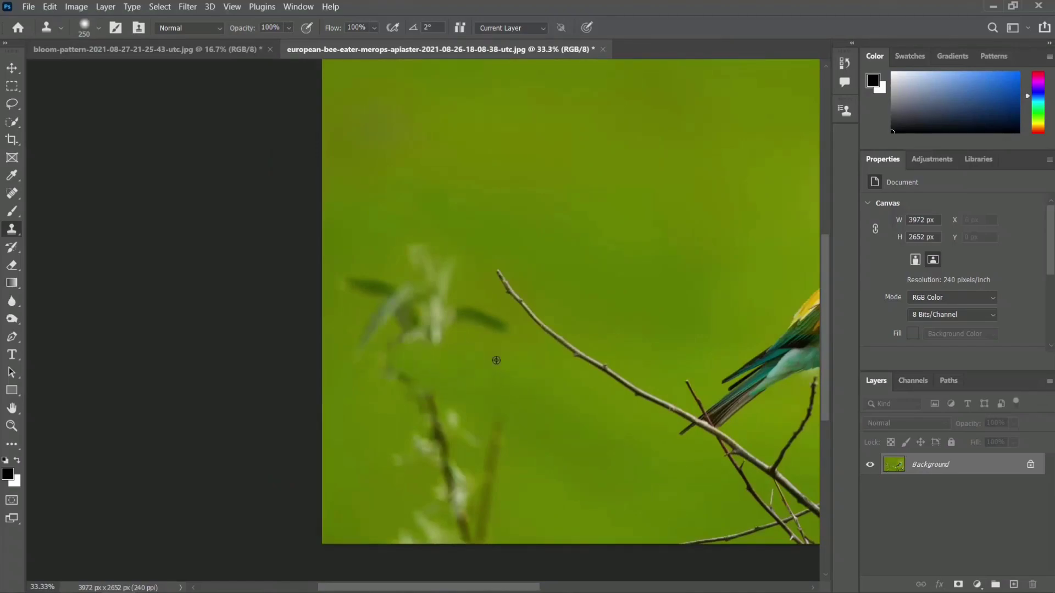
Clone sampled green over the plant's stem just below the leaf cluster and over the nearby brown stalk
alt+click(473, 363)
mouse_move(413, 377)
mouse_down()
mouse_move(370, 360)
mouse_move(404, 357)
mouse_move(355, 385)
mouse_move(377, 353)
mouse_move(372, 336)
mouse_move(388, 336)
mouse_up()
alt+click(517, 422)
mouse_move(473, 414)
mouse_down()
mouse_move(432, 406)
mouse_move(433, 416)
mouse_move(460, 413)
mouse_move(427, 431)
mouse_up()
alt+click(538, 439)
mouse_move(566, 467)
mouse_down()
mouse_move(538, 349)
mouse_move(410, 296)
mouse_move(401, 311)
mouse_move(386, 292)
mouse_move(338, 286)
mouse_up()
Clone out the plant's lower stem and small white flowers down to the image's bottom edge, resampling nearby green
key(ctrl+plus)
alt+click(570, 347)
alt+click(354, 314)
alt+click(316, 247)
drag(344, 230, 346, 244)
drag(411, 286, 357, 251)
alt+click(488, 352)
drag(454, 360, 422, 366)
alt+click(513, 384)
drag(454, 400, 427, 387)
alt+click(362, 342)
mouse_move(390, 351)
mouse_down()
mouse_move(416, 361)
mouse_move(358, 390)
mouse_move(372, 405)
mouse_move(429, 413)
mouse_move(346, 416)
mouse_move(318, 394)
mouse_move(403, 417)
mouse_up()
Sample green near the photo's left edge and clone out the plant's left leaf
drag(483, 260, 511, 433)
alt+click(277, 262)
click(326, 266)
alt+click(275, 261)
mouse_move(282, 237)
mouse_down()
mouse_move(283, 224)
mouse_move(325, 216)
mouse_move(322, 248)
mouse_move(335, 255)
mouse_up()
Reduce the clone brush to 150 px and remove the left side of the remaining leaf cluster
key(ctrl+plus)
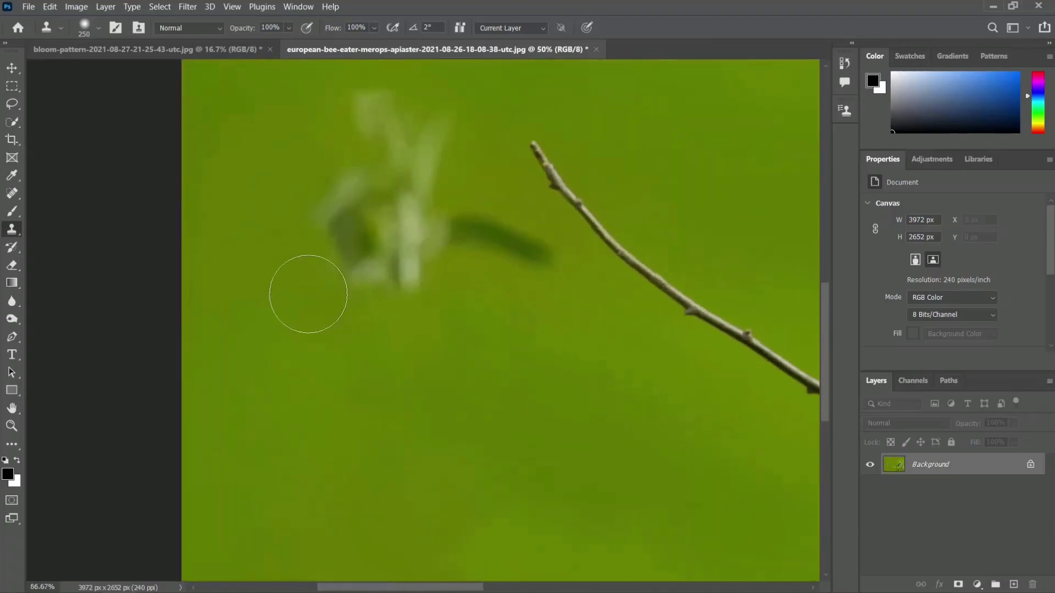
drag(303, 292, 334, 363)
key(bracketleft)
key(bracketleft)
key(bracketleft)
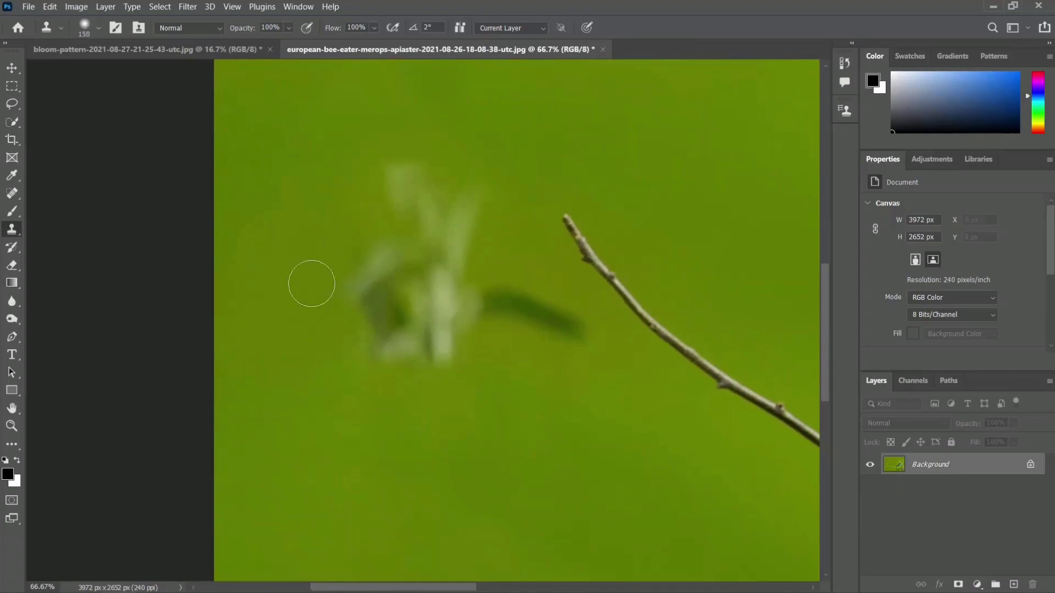
mouse_move(297, 315)
mouse_down()
mouse_move(361, 332)
mouse_move(358, 252)
mouse_up()
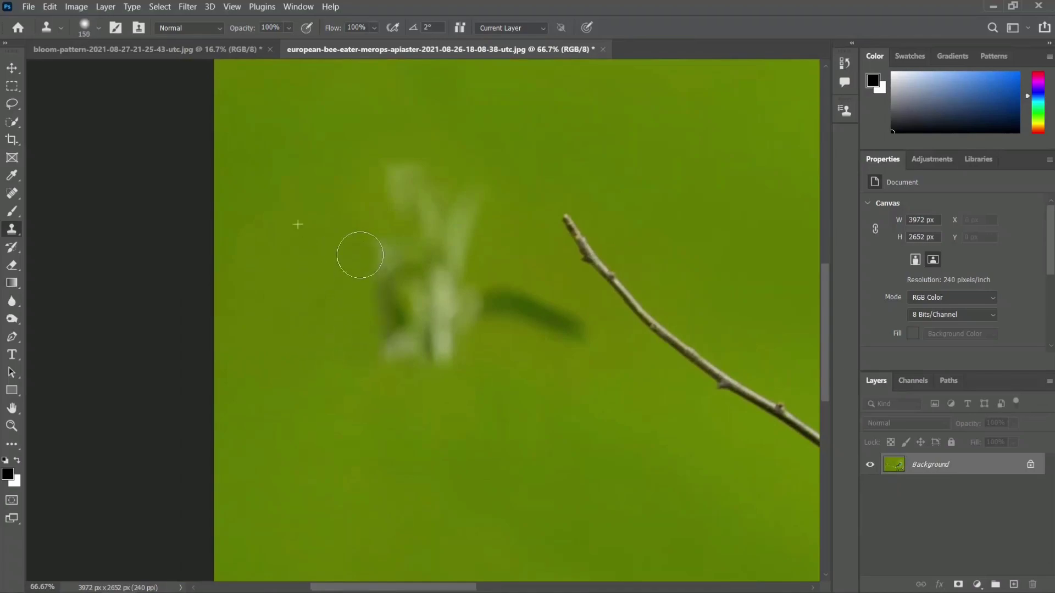
mouse_move(383, 360)
mouse_down()
mouse_move(390, 307)
mouse_move(374, 261)
mouse_up()
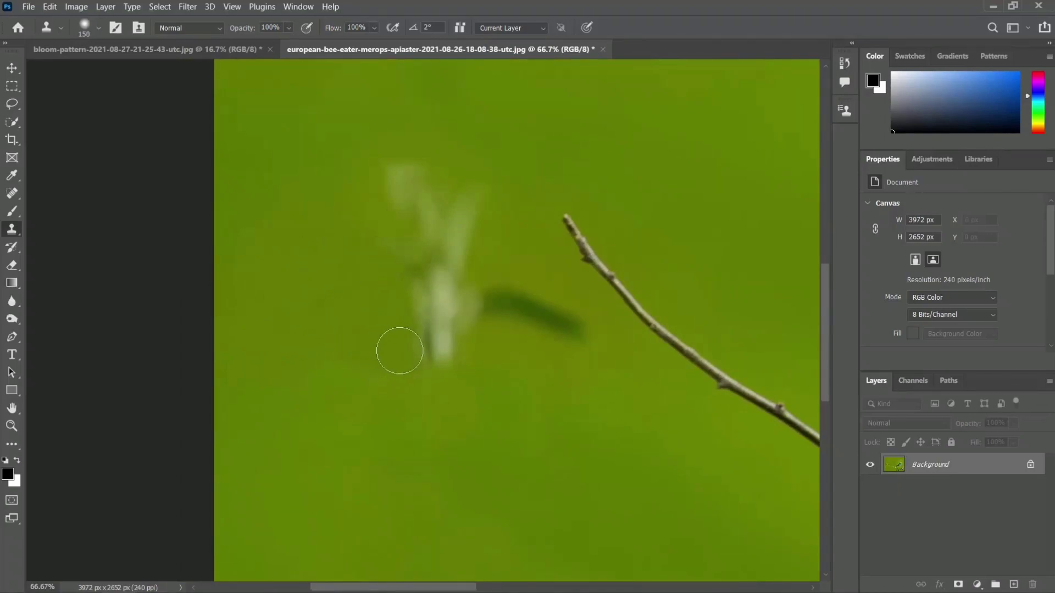
Sample green below the dark right-hand leaf and clone that leaf out
alt+click(534, 365)
mouse_move(572, 349)
mouse_down()
mouse_move(557, 326)
mouse_move(515, 320)
mouse_up()
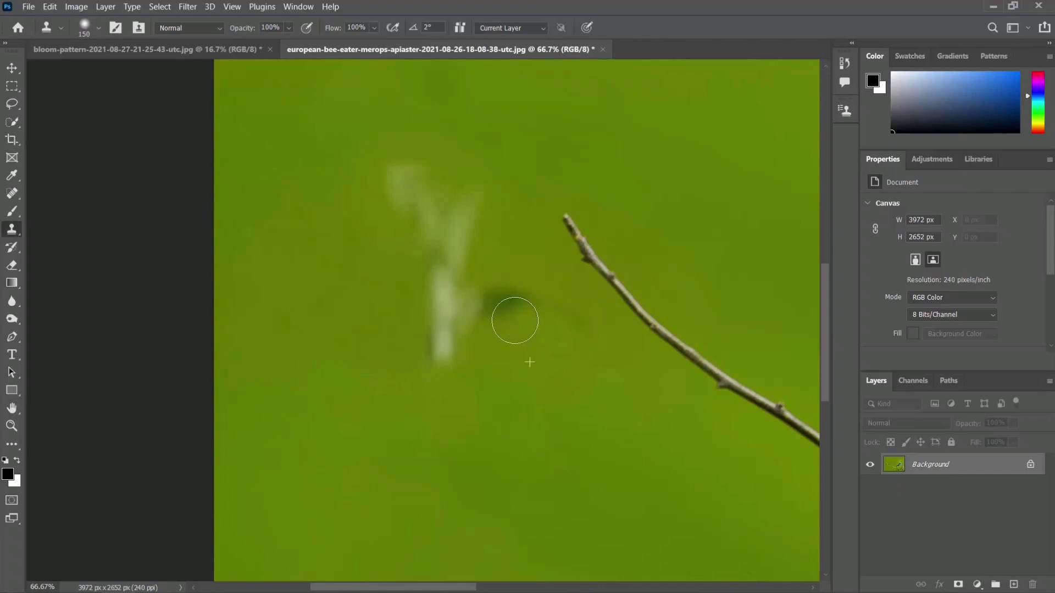
alt+click(566, 359)
mouse_move(579, 337)
mouse_down()
mouse_move(516, 259)
mouse_move(492, 302)
mouse_move(544, 304)
mouse_move(514, 297)
mouse_move(490, 308)
mouse_move(528, 310)
mouse_move(500, 335)
mouse_up()
Sample green on both sides of the remaining white stem and clone over the stem's full height
alt+click(518, 250)
alt+click(344, 338)
mouse_move(431, 355)
mouse_down()
mouse_move(452, 311)
mouse_move(436, 278)
mouse_up()
alt+click(393, 285)
drag(401, 228, 393, 188)
Clone out most of the plant's faint white tips using green sampled around them
alt+click(383, 205)
drag(407, 180, 416, 183)
alt+click(453, 164)
mouse_move(409, 142)
mouse_down()
mouse_move(423, 191)
mouse_move(465, 221)
mouse_move(463, 248)
mouse_up()
alt+click(493, 163)
alt+click(497, 166)
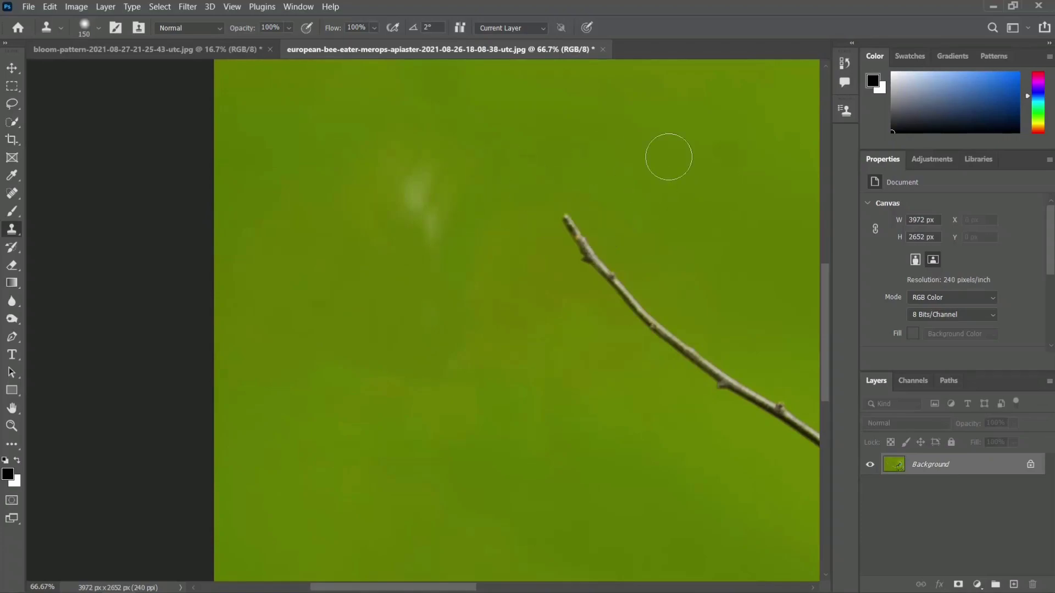
Clone out the last white smudges left of the branch tip with green sampled from either side
alt+click(335, 191)
drag(397, 208, 452, 213)
alt+click(518, 186)
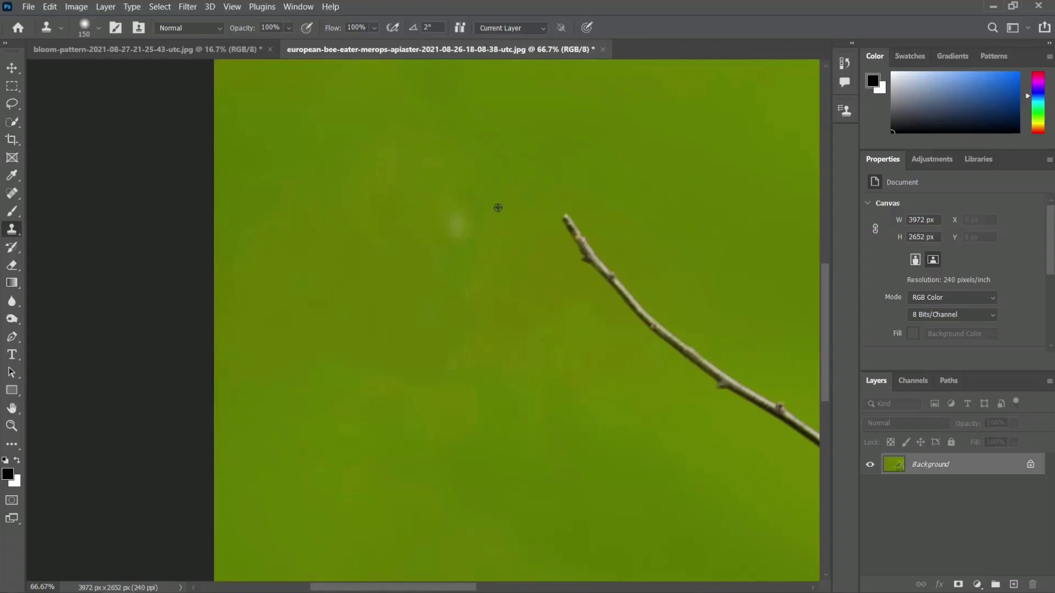
click(464, 225)
Check the whole photo, lower the clone opacity to 48%, and enlarge the brush to 300 px
key(ctrl+minus)
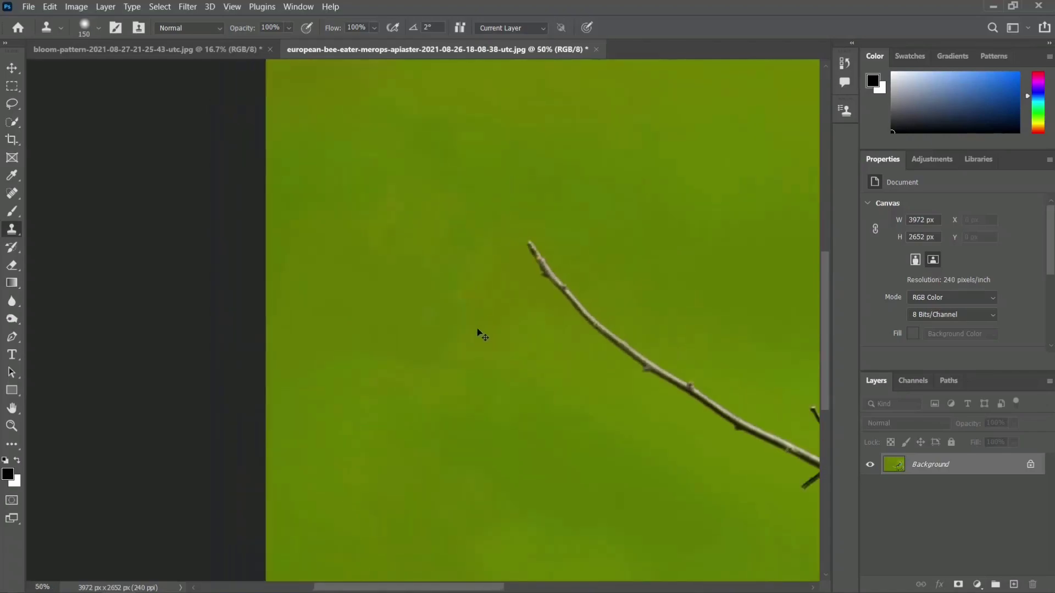
key(ctrl+minus)
key(ctrl+minus)
key(ctrl+minus)
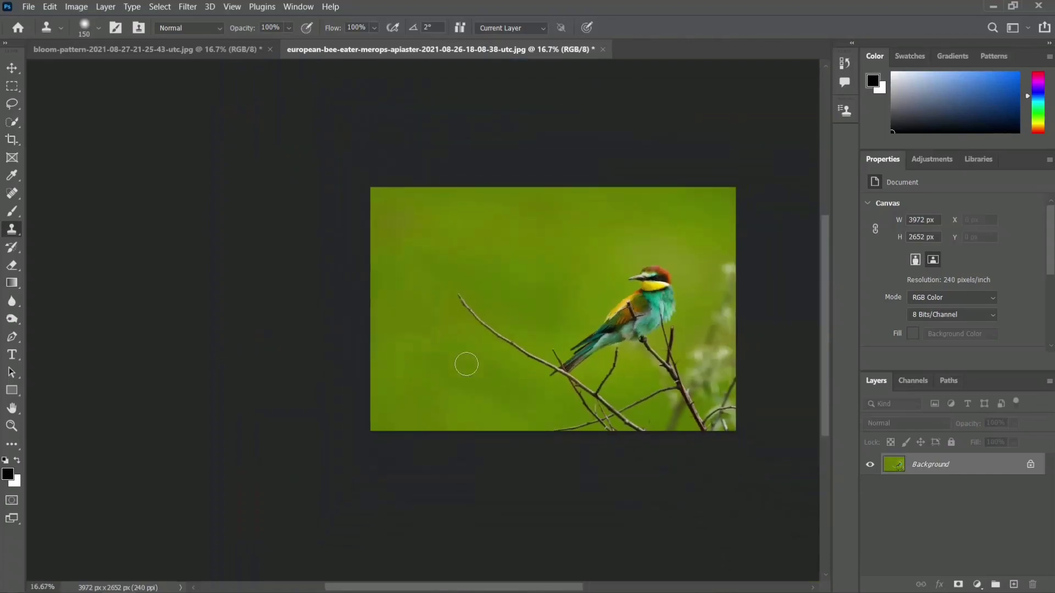
key(ctrl+plus)
key(ctrl+plus)
key(ctrl+plus)
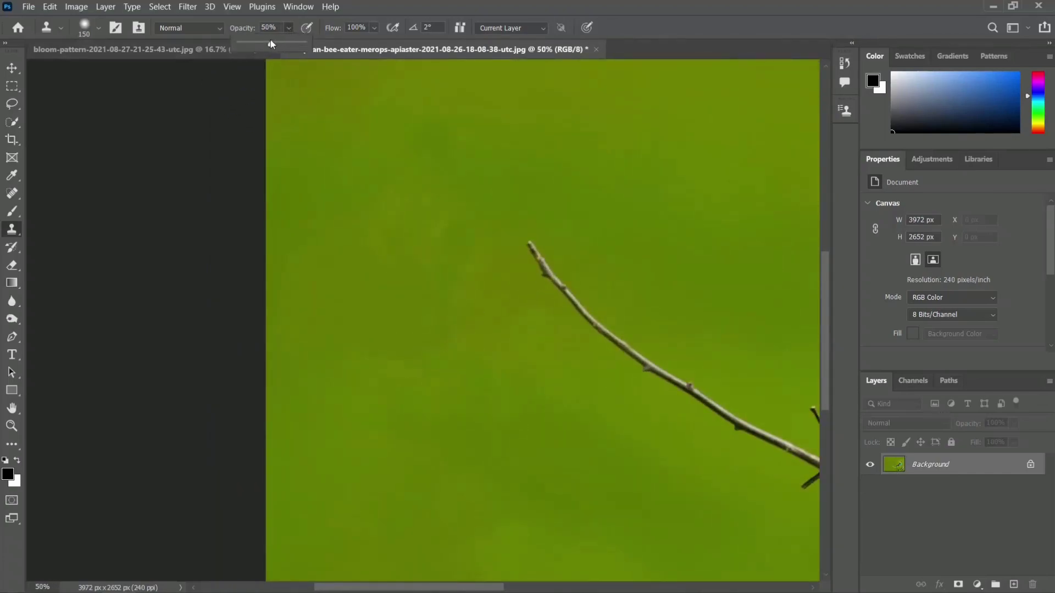
key(bracketright)
key(bracketright)
key(bracketright)
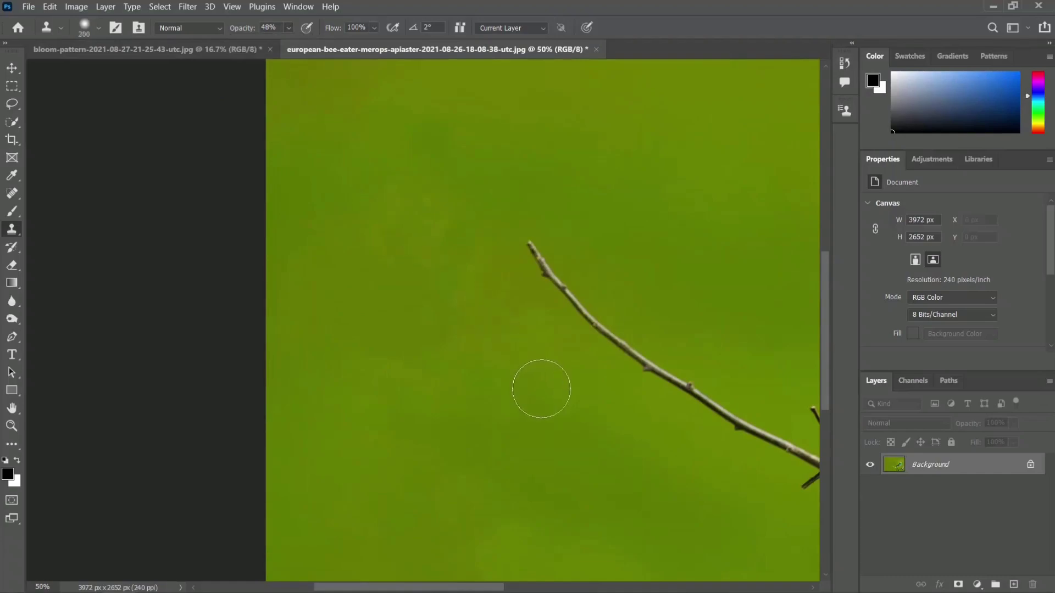
Review the whole photo for blotches and sample smooth green below the branch for blending the cloned area
key(ctrl+minus)
key(ctrl+minus)
key(ctrl+minus)
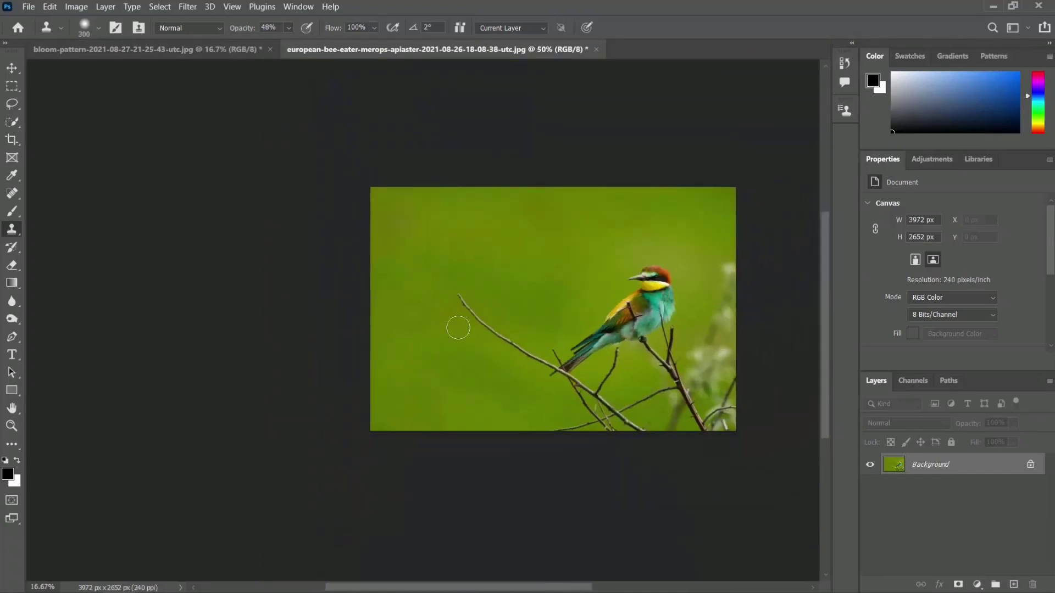
key(ctrl+plus)
key(ctrl+plus)
key(ctrl+plus)
alt+click(539, 386)
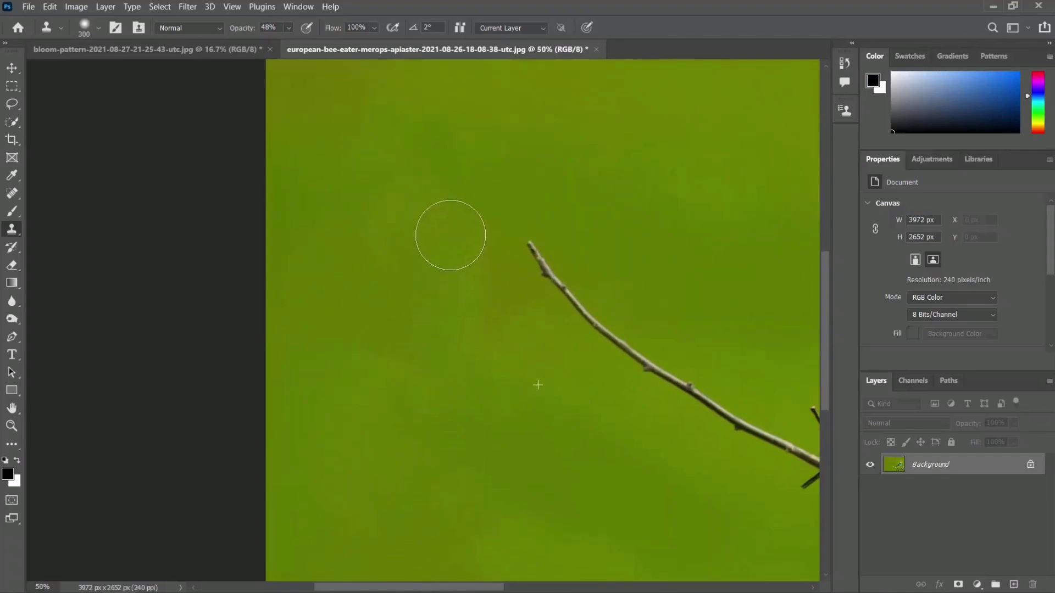
Vary the clone brush size up to 800 px, settling on 300 px, while blending the patchy green beside the branch tip
key(bracketright)
key(bracketright)
key(bracketleft)
key(bracketleft)
key(bracketleft)
key(bracketright)
key(bracketright)
key(bracketright)
key(bracketright)
key(bracketright)
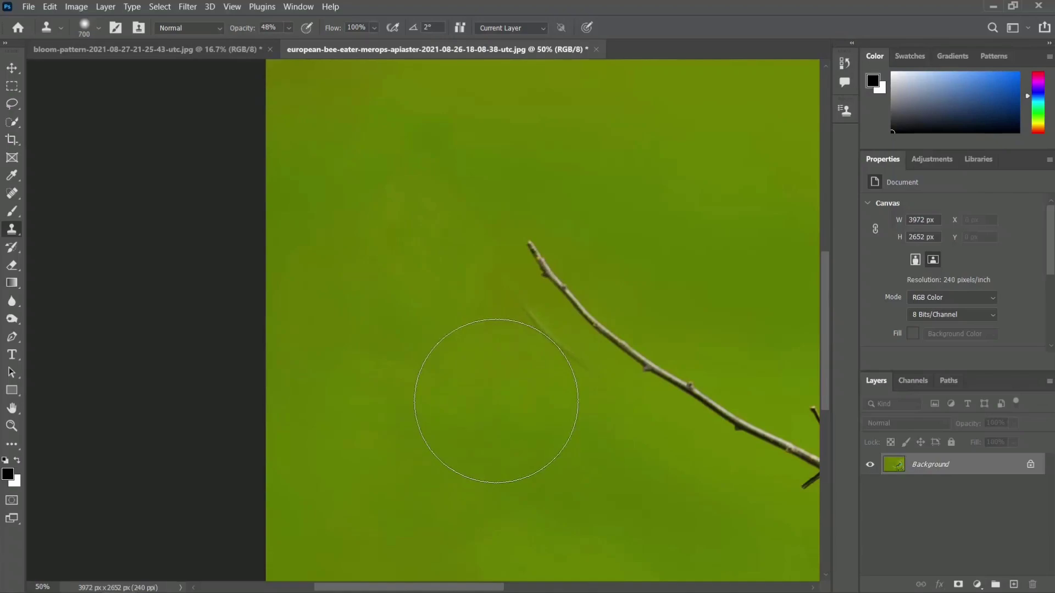
key(bracketleft)
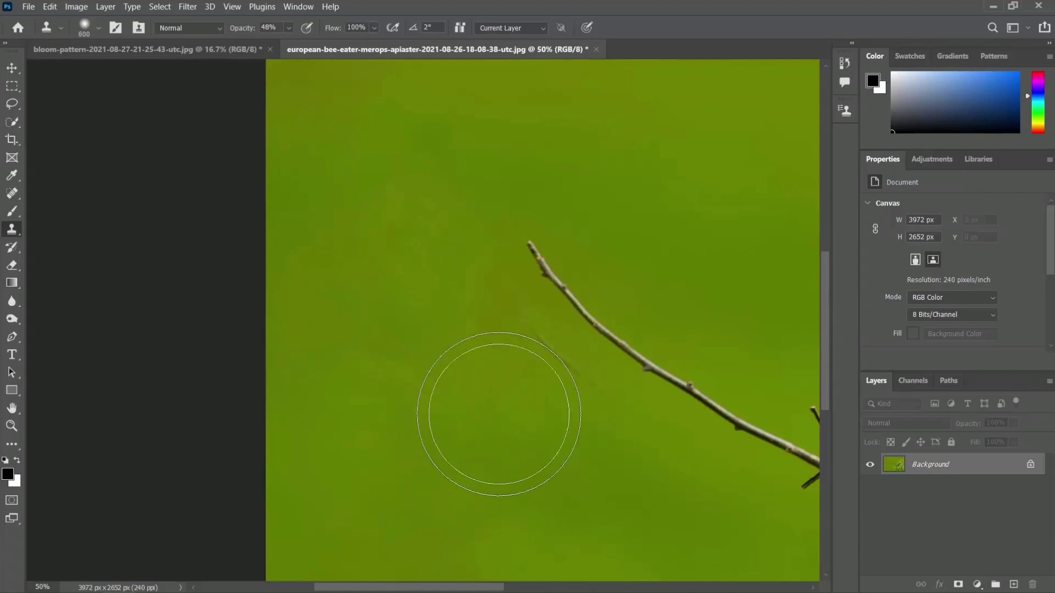
key(bracketleft)
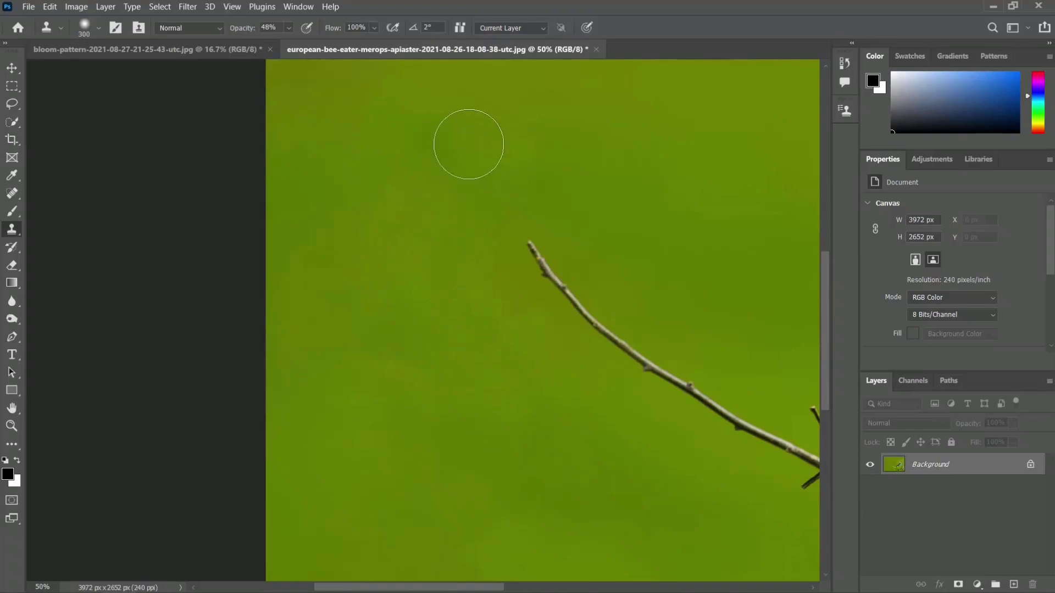
Enlarge the clone brush to 500 px and even out the green background around the branch with newly sampled areas
drag(564, 228, 552, 353)
key(bracketright)
key(bracketright)
key(ctrl+minus)
key(ctrl+minus)
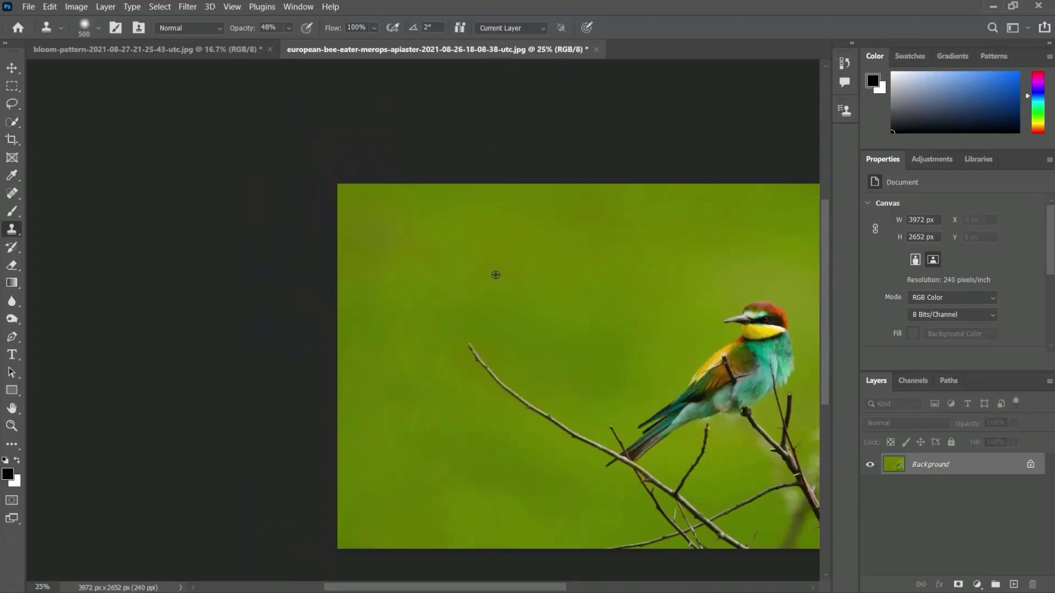
alt+click(376, 455)
alt+click(427, 465)
mouse_move(517, 436)
mouse_down()
mouse_move(351, 367)
mouse_move(316, 374)
mouse_move(327, 381)
mouse_up()
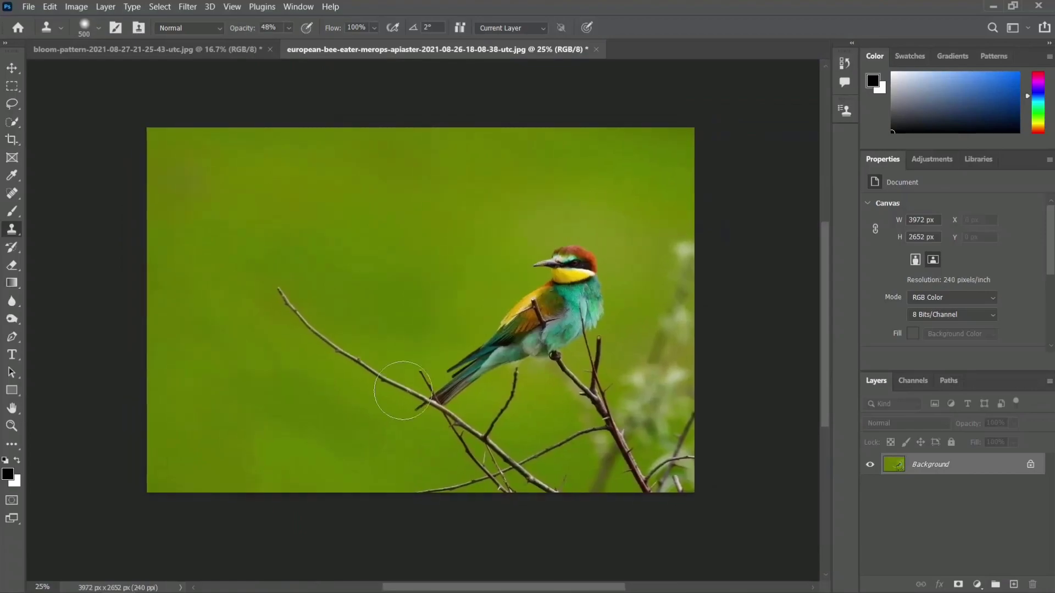
Duplicate the Background layer, hide the original, and return to the Clone Stamp tool
click(11, 68)
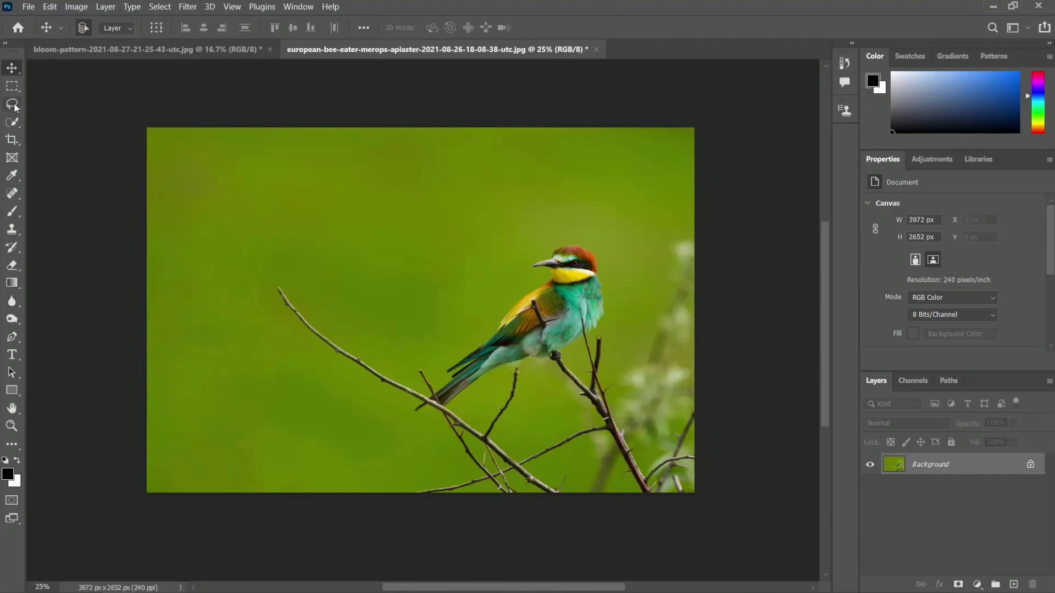
key(ctrl+j)
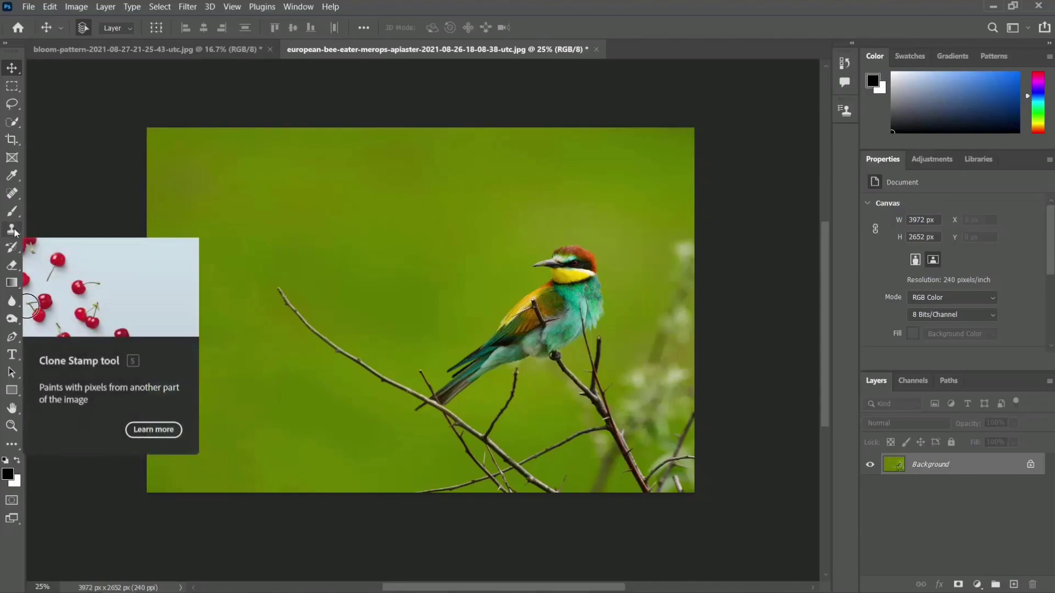
key(s)
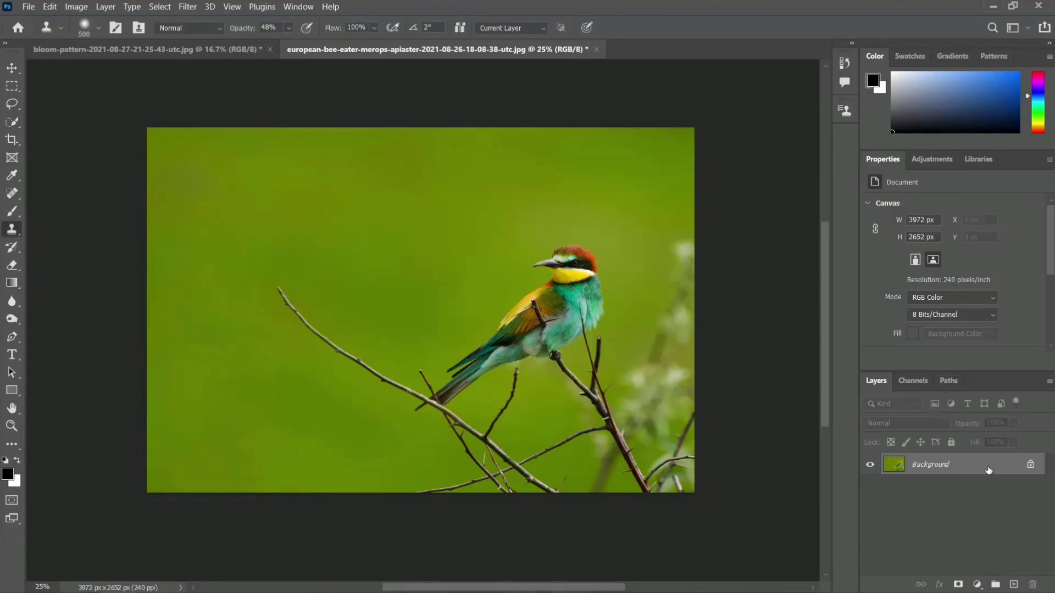
key(ctrl+j)
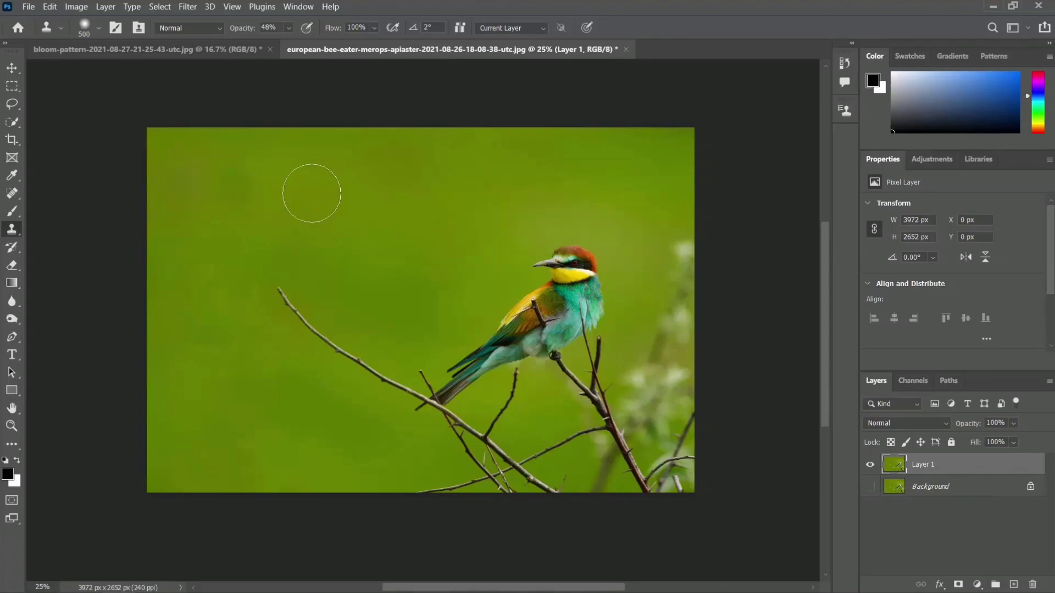
key(ctrl+plus)
drag(516, 275, 403, 273)
drag(483, 234, 522, 243)
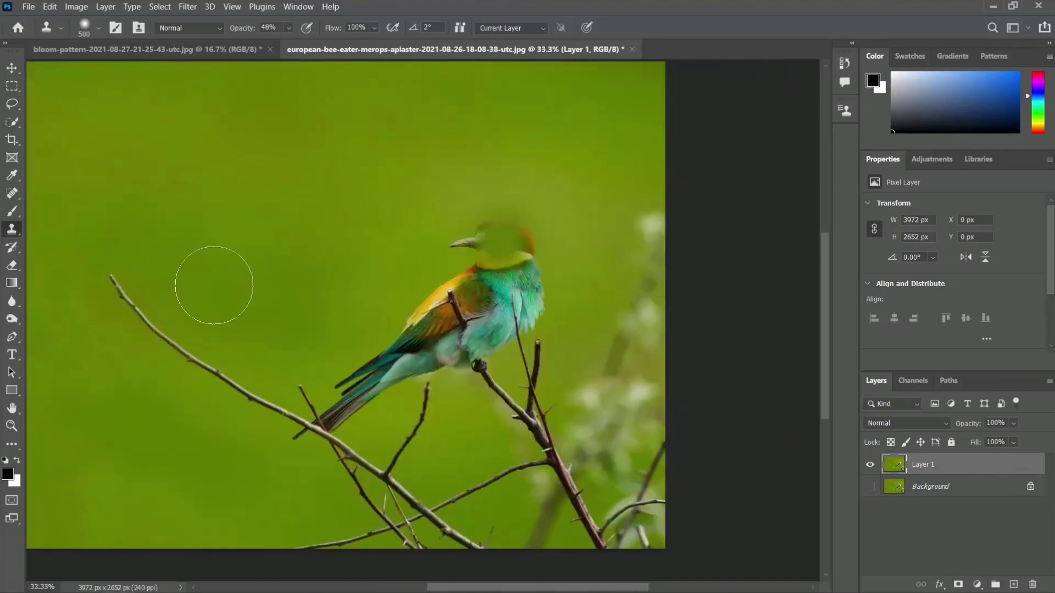
key(ctrl+z)
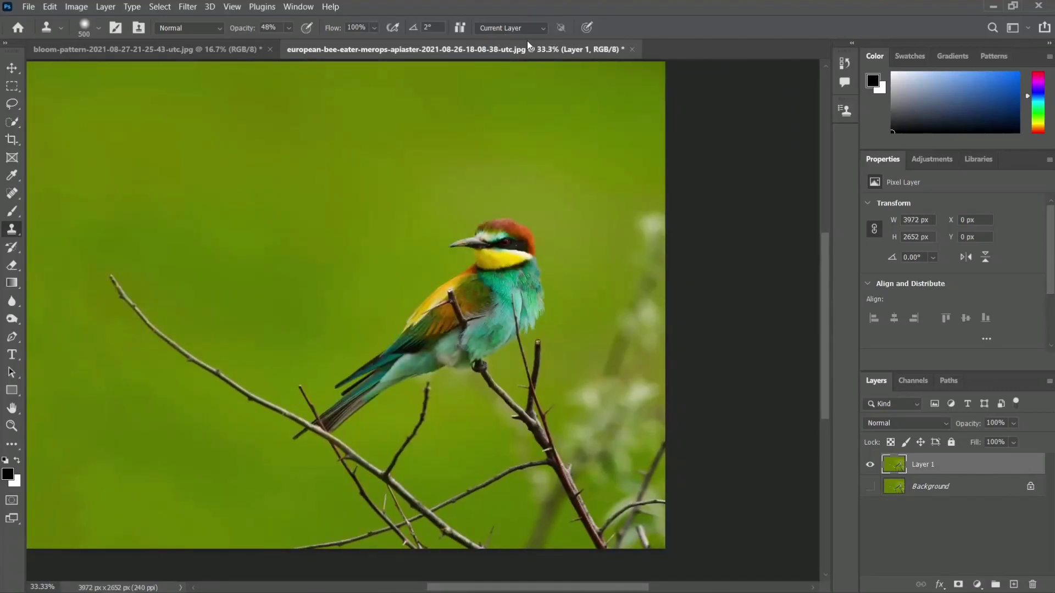
Add a new empty layer above Layer 1
click(1014, 586)
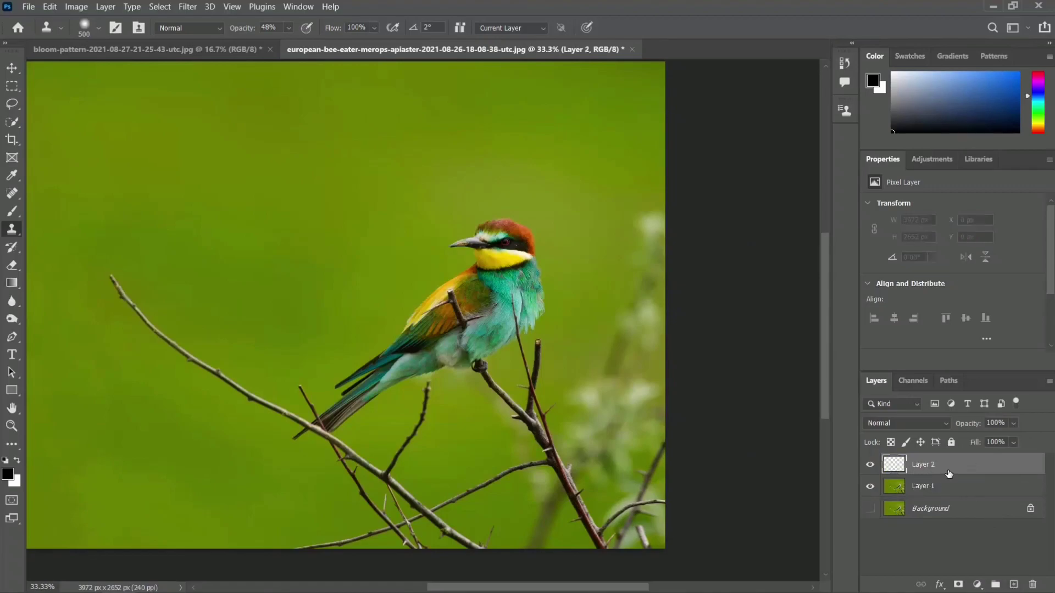
key(bracketleft)
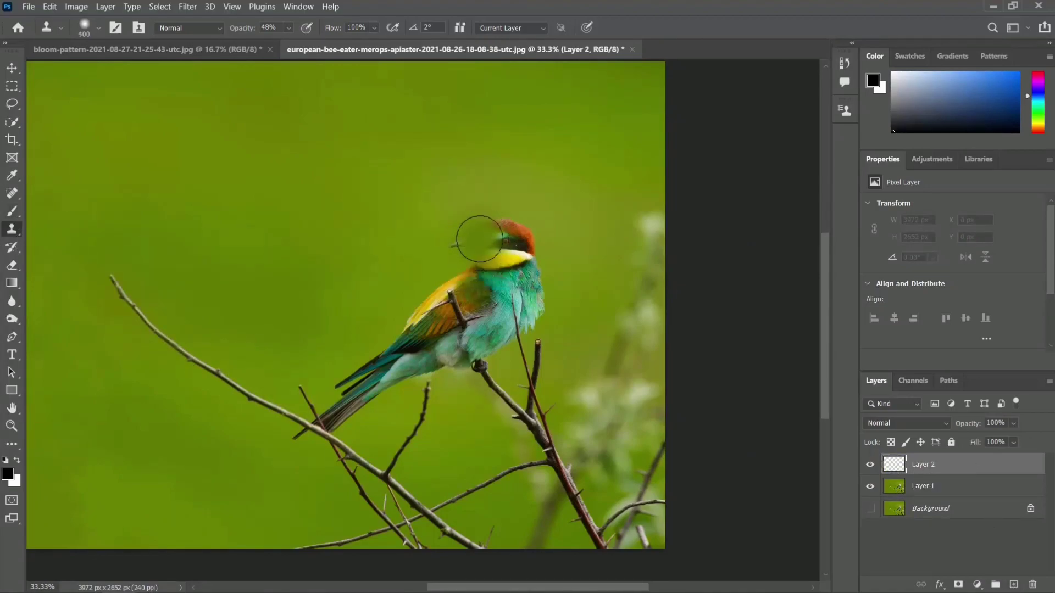
key(bracketleft)
key(bracketleft)
key(bracketright)
key(bracketright)
key(bracketright)
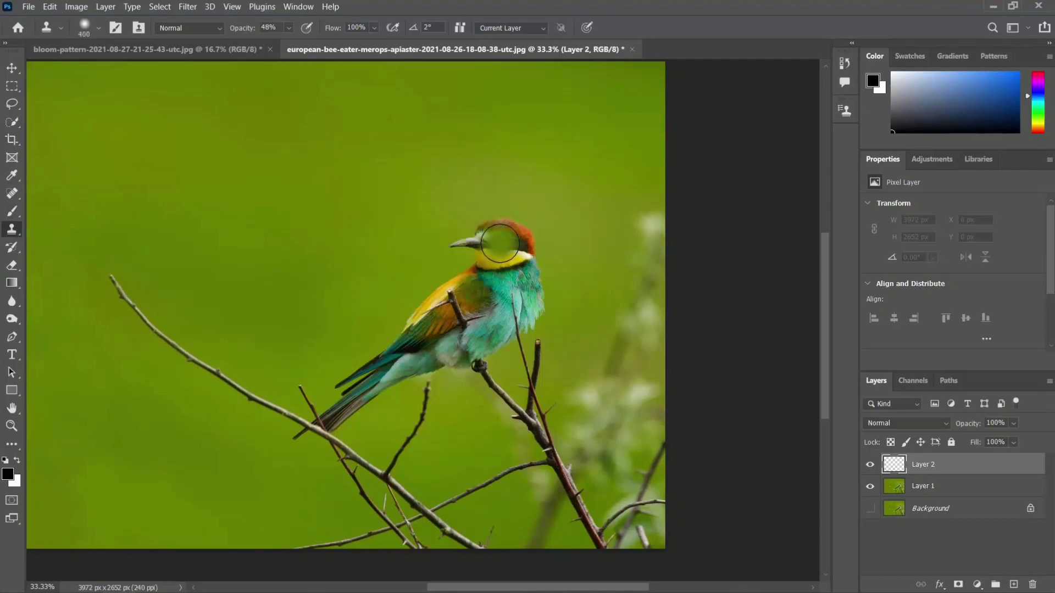
click(500, 242)
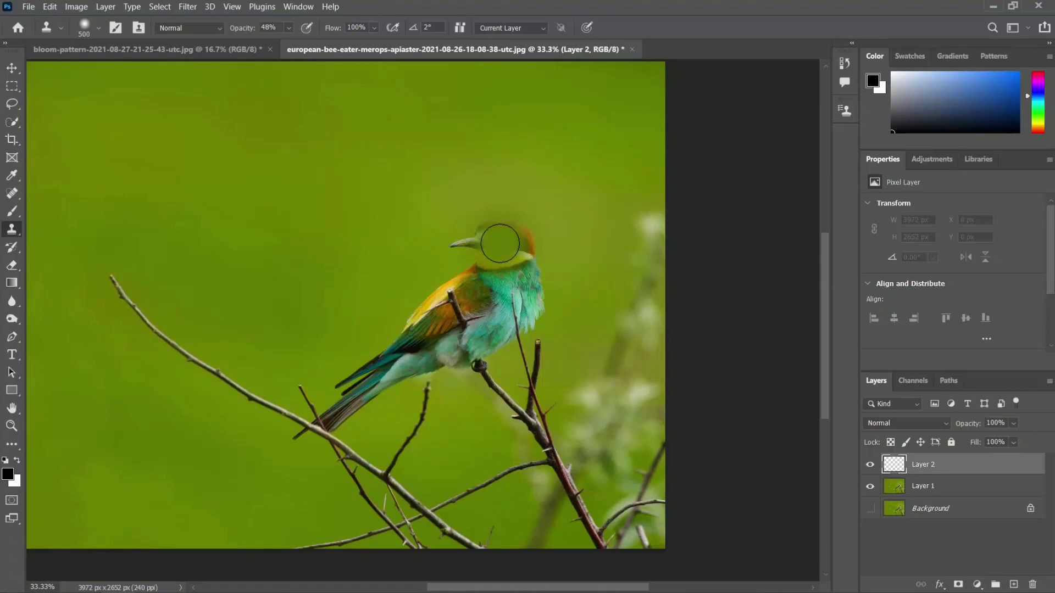
key(ctrl+z)
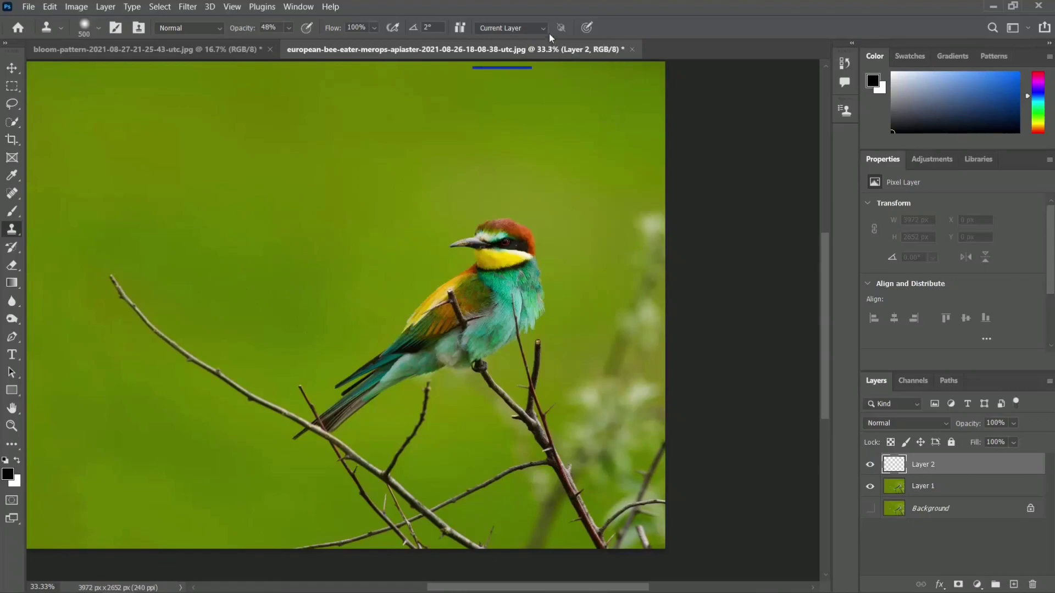
Set the Clone Stamp to sample from All Layers
click(529, 32)
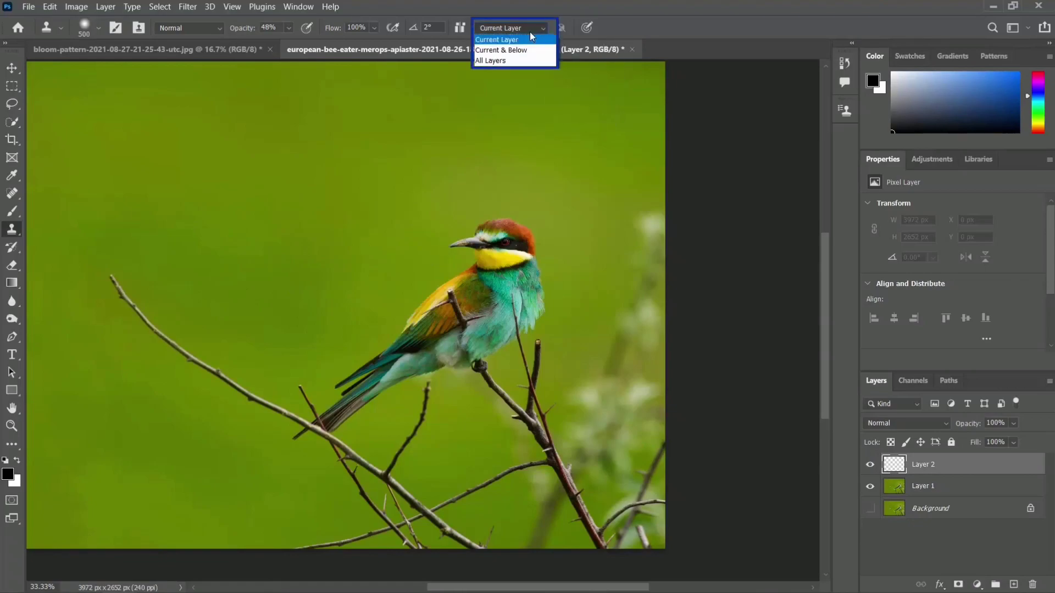
click(530, 60)
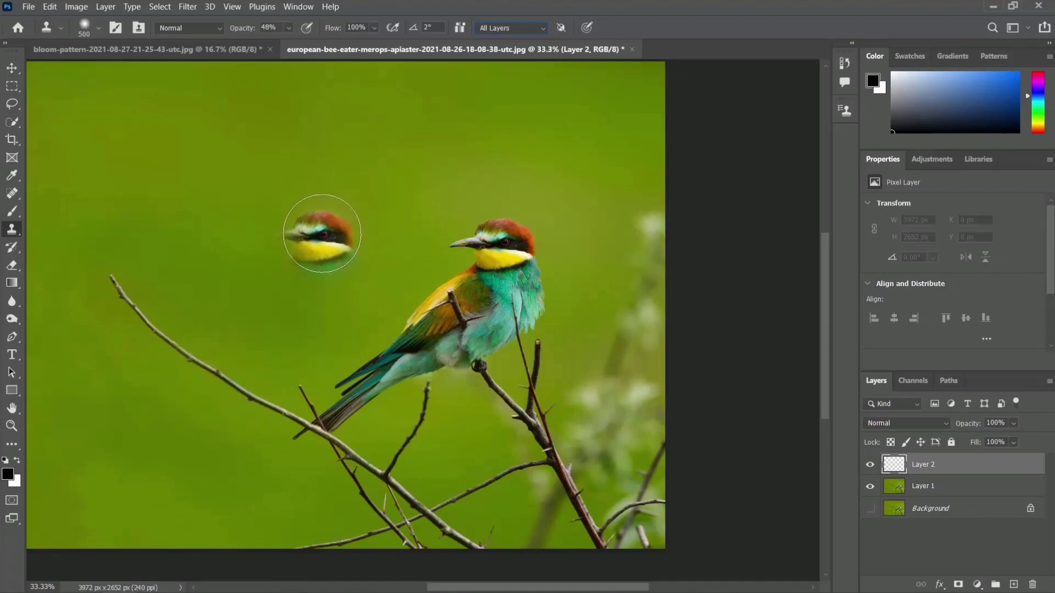
mouse_move(322, 235)
mouse_down()
mouse_move(251, 320)
mouse_move(134, 414)
mouse_move(350, 280)
mouse_move(356, 253)
mouse_move(331, 230)
mouse_move(291, 240)
mouse_move(318, 233)
mouse_move(347, 248)
mouse_move(346, 264)
mouse_move(348, 219)
mouse_up()
drag(208, 342, 215, 335)
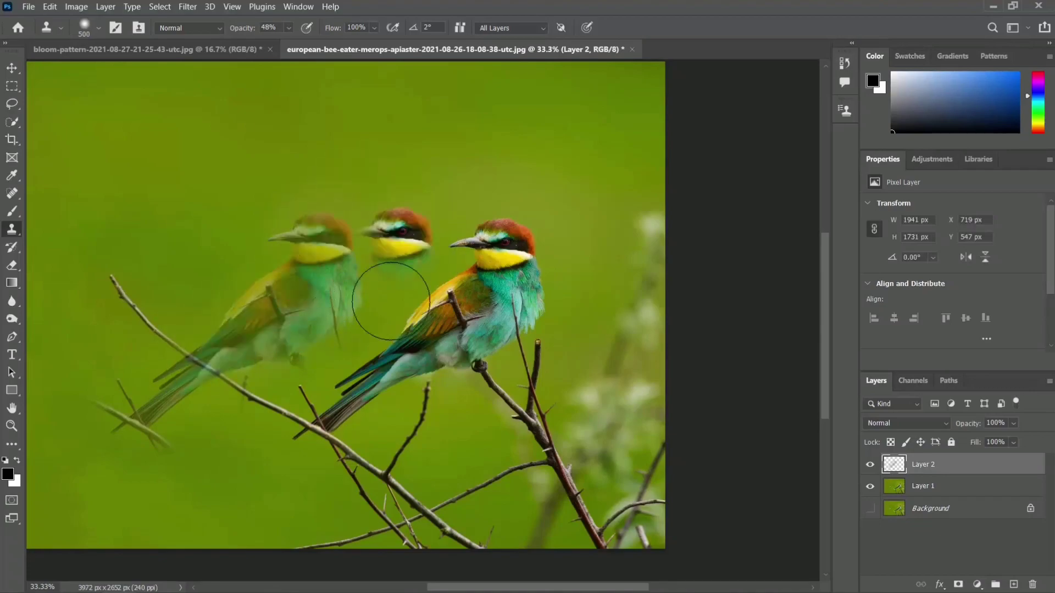
drag(279, 203, 359, 175)
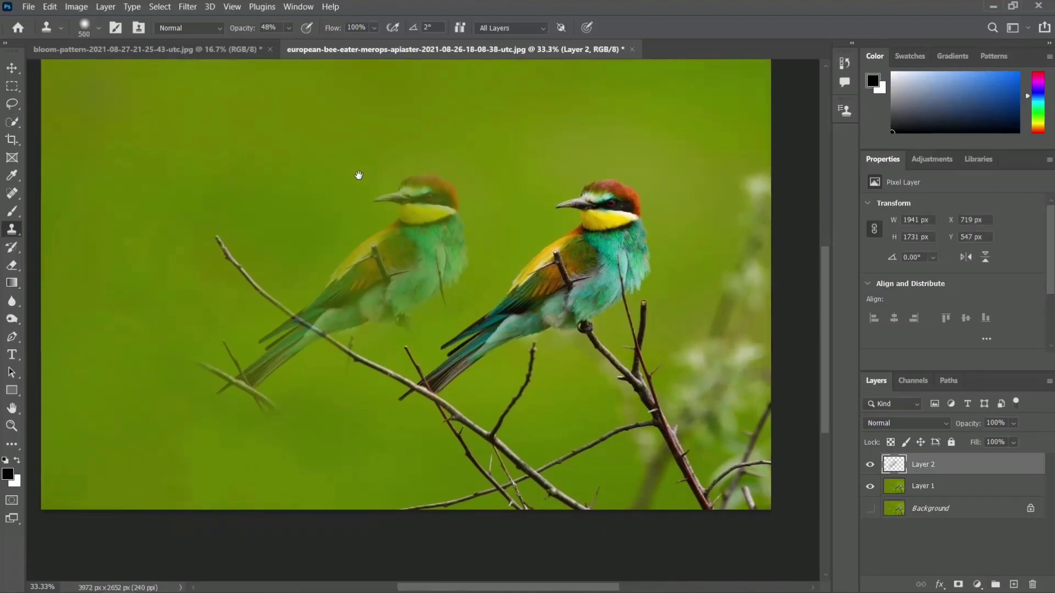
key(ctrl+plus)
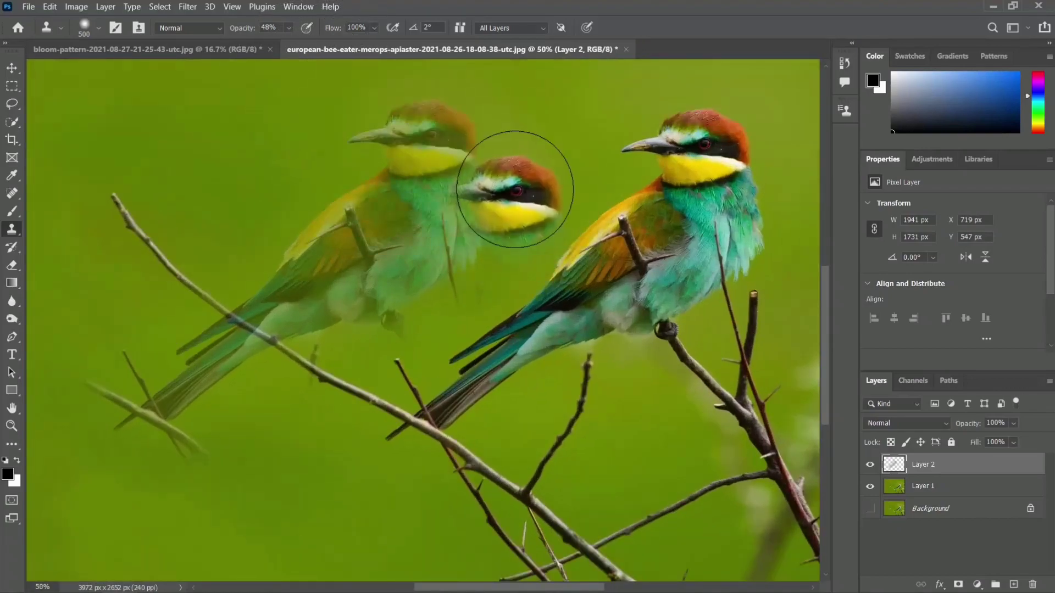
key(ctrl+z)
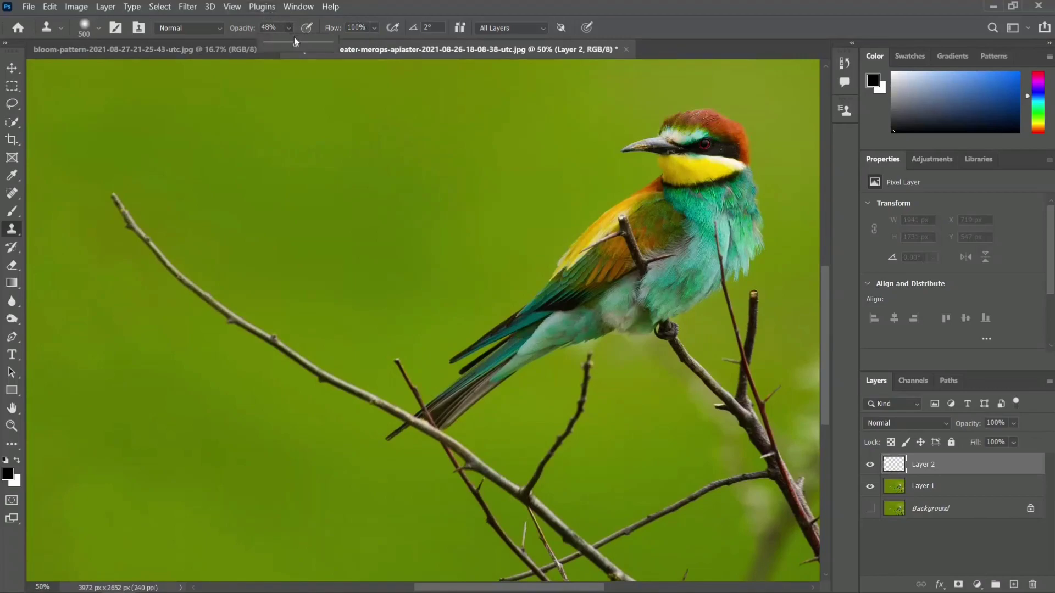
Clone a second bee-eater beside the original onto Layer 2, starting from its eye, at 100% opacity with a 125 px brush
key(0)
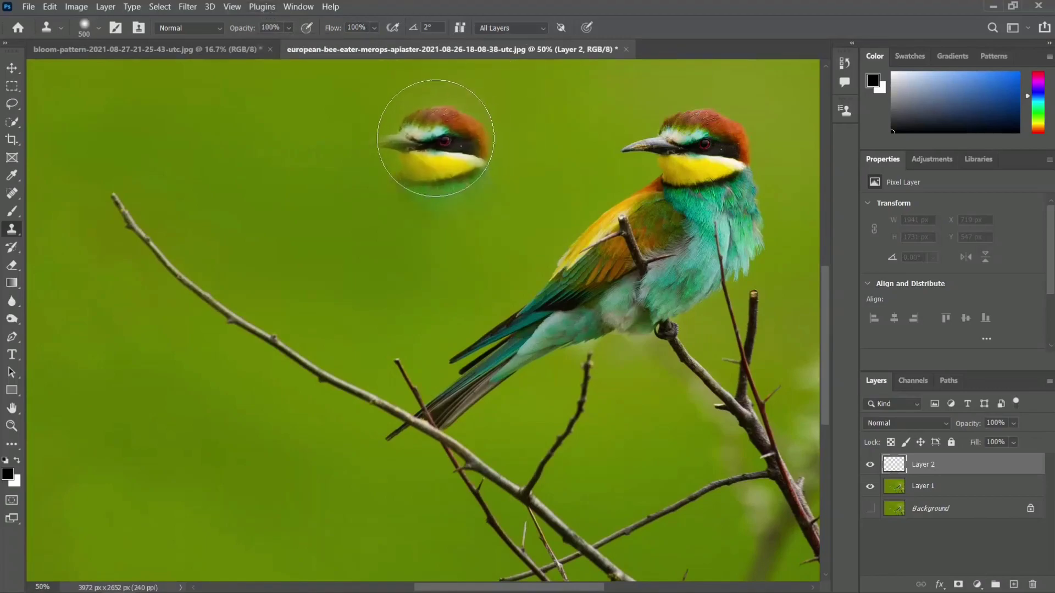
drag(439, 154, 426, 224)
click(438, 219)
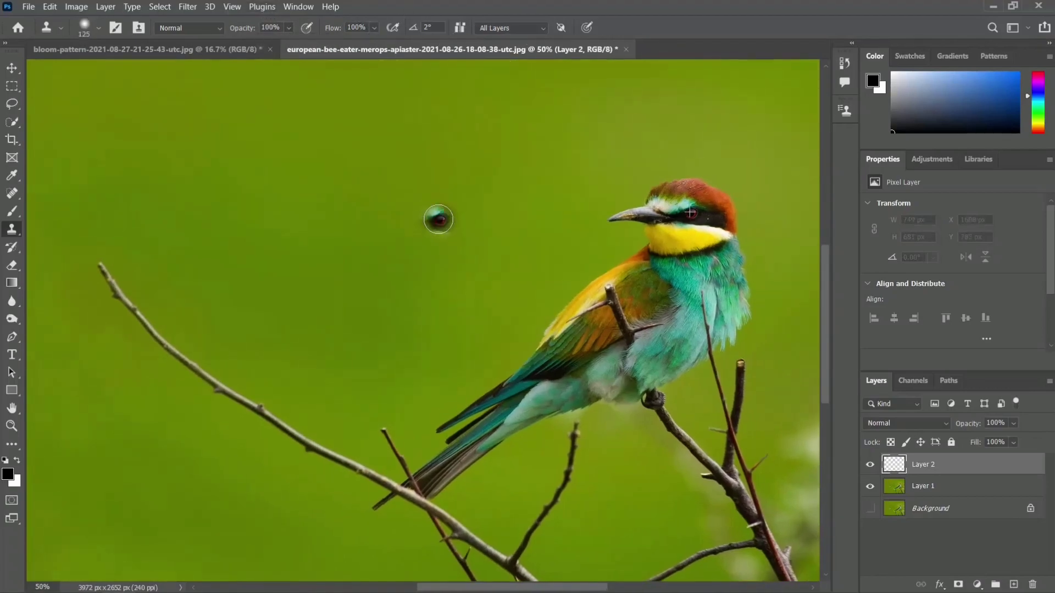
mouse_move(439, 219)
mouse_down()
mouse_move(385, 223)
mouse_move(409, 213)
mouse_move(354, 228)
mouse_move(447, 197)
mouse_move(426, 234)
mouse_move(421, 194)
mouse_move(469, 204)
mouse_move(420, 297)
mouse_move(429, 246)
mouse_move(400, 281)
mouse_move(401, 245)
mouse_move(381, 291)
mouse_move(425, 265)
mouse_move(379, 337)
mouse_move(453, 294)
mouse_move(467, 242)
mouse_move(451, 319)
mouse_move(368, 371)
mouse_move(388, 283)
mouse_move(271, 410)
mouse_move(368, 368)
mouse_move(331, 378)
mouse_move(298, 397)
mouse_move(451, 343)
mouse_move(475, 290)
mouse_move(476, 323)
mouse_move(364, 402)
mouse_move(209, 448)
mouse_move(159, 496)
mouse_move(408, 385)
mouse_move(402, 433)
mouse_move(437, 461)
mouse_up()
mouse_move(455, 345)
mouse_down()
mouse_move(440, 375)
mouse_move(474, 229)
mouse_move(374, 219)
mouse_move(352, 283)
mouse_move(249, 400)
mouse_move(168, 450)
mouse_move(257, 381)
mouse_move(294, 330)
mouse_move(340, 304)
mouse_move(318, 373)
mouse_move(191, 444)
mouse_move(141, 514)
mouse_move(105, 526)
mouse_move(176, 512)
mouse_move(285, 428)
mouse_up()
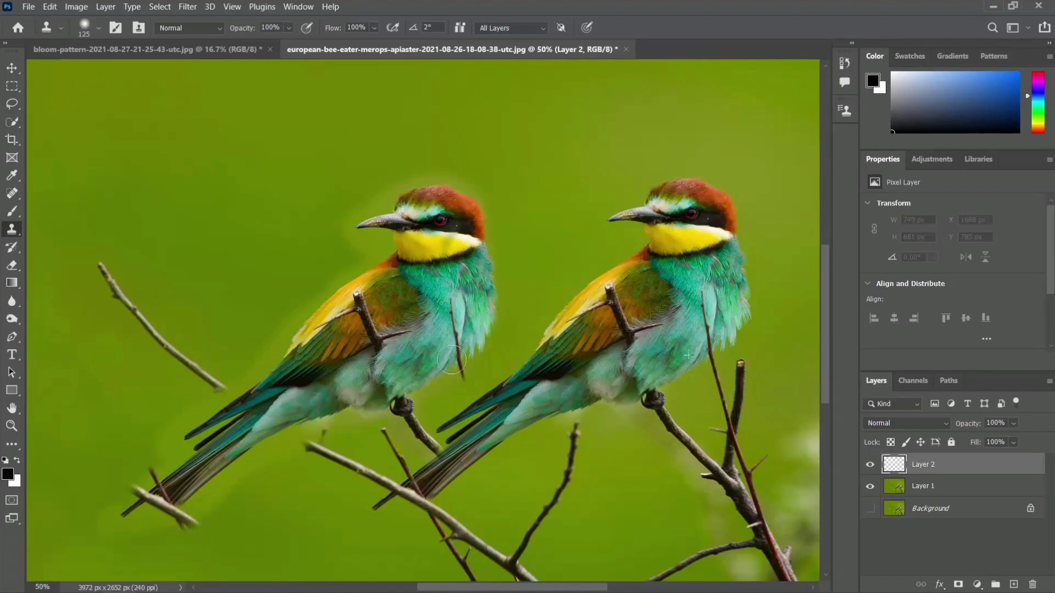
drag(409, 378, 431, 361)
Free-transform the cloned bird to 1549 × 1403 px and shift it away from the original so its perch meets the long branch
click(12, 68)
key(ctrl+minus)
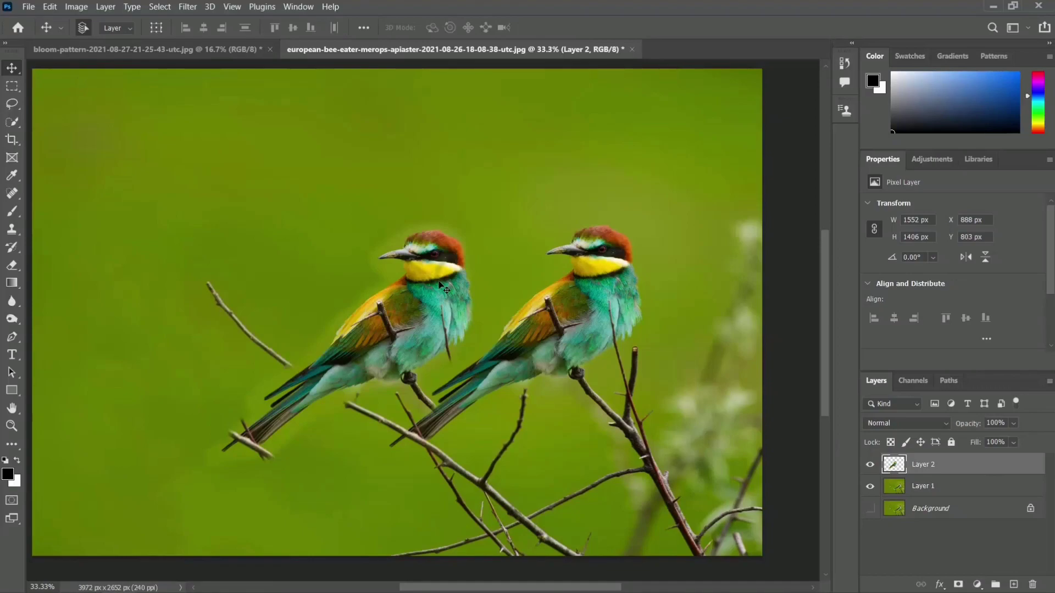
key(ctrl+t)
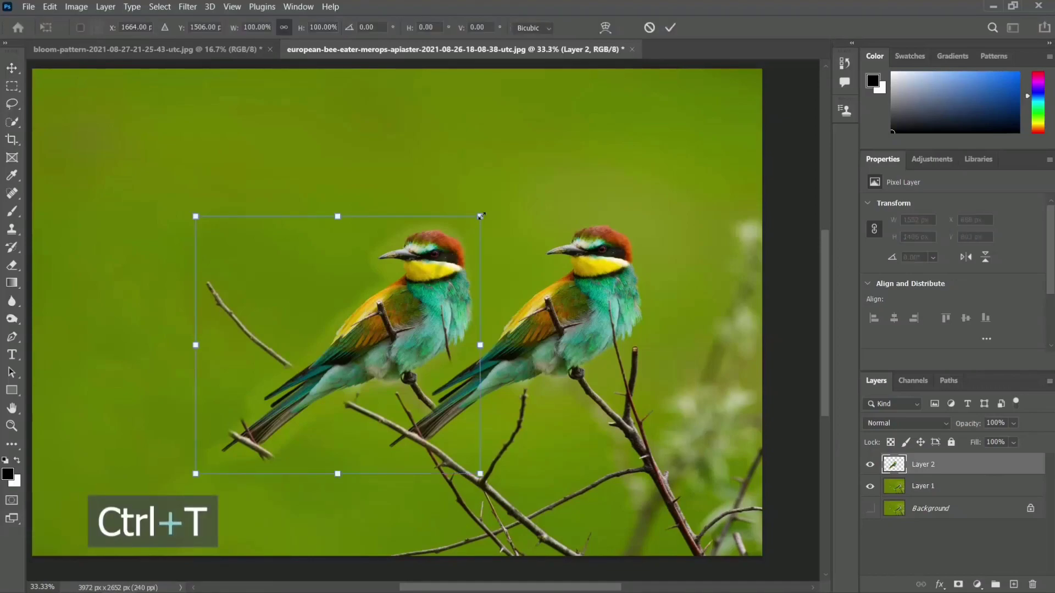
drag(478, 218, 422, 269)
drag(382, 295, 364, 311)
drag(403, 251, 365, 273)
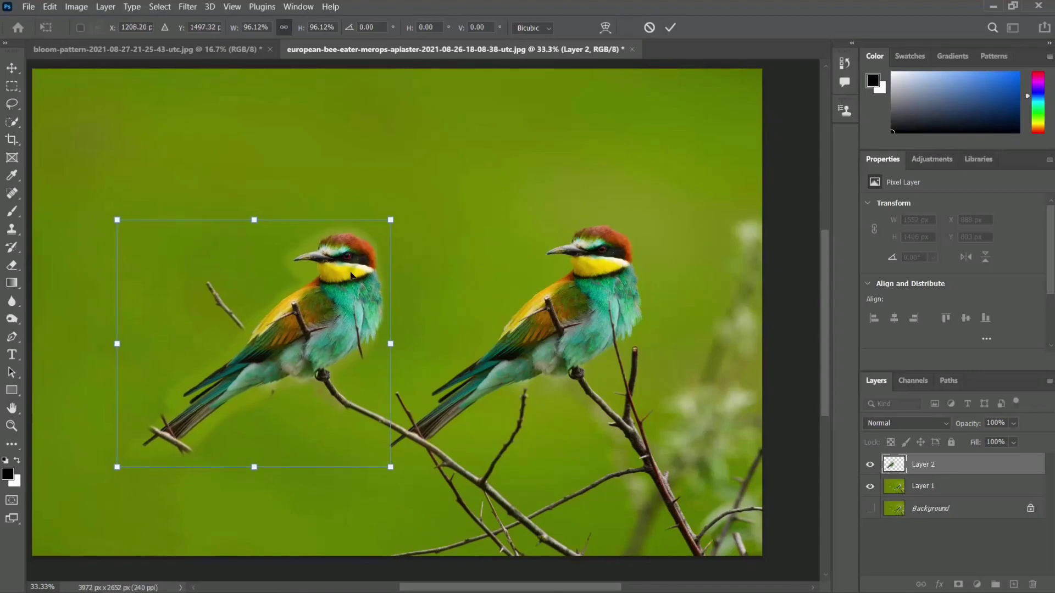
drag(391, 219, 400, 211)
key(ctrl+z)
drag(372, 259, 367, 262)
key(Return)
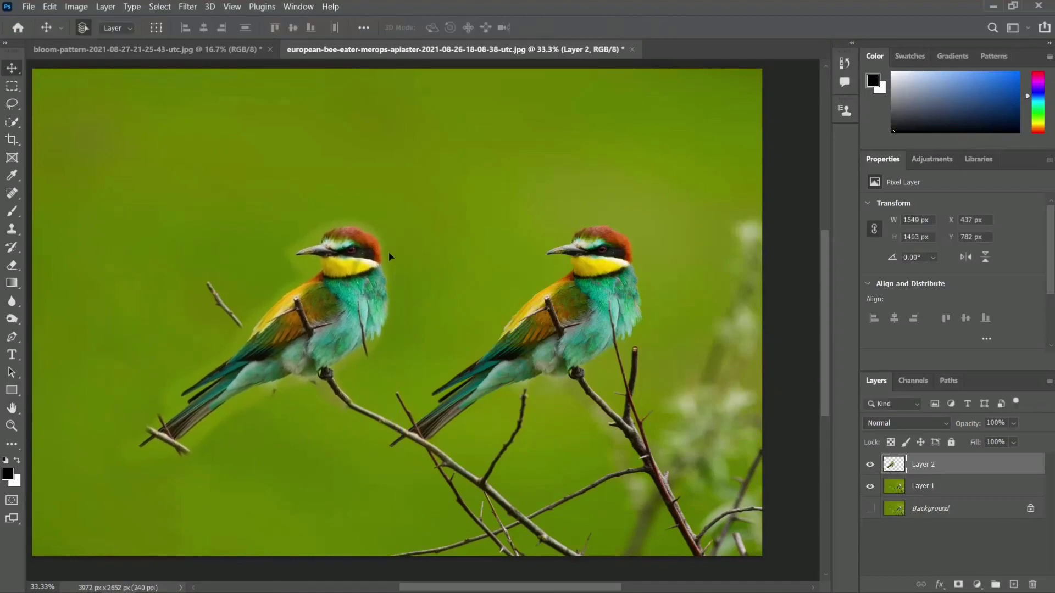
Nudge the cloned bird to X 423 px, Y 782 px to line up its perch with the branch
key(Left)
key(Left)
key(Left)
key(Left)
key(Left)
key(Left)
key(Left)
key(Left)
key(Left)
key(Left)
key(Left)
key(Left)
key(Left)
key(Left)
key(Left)
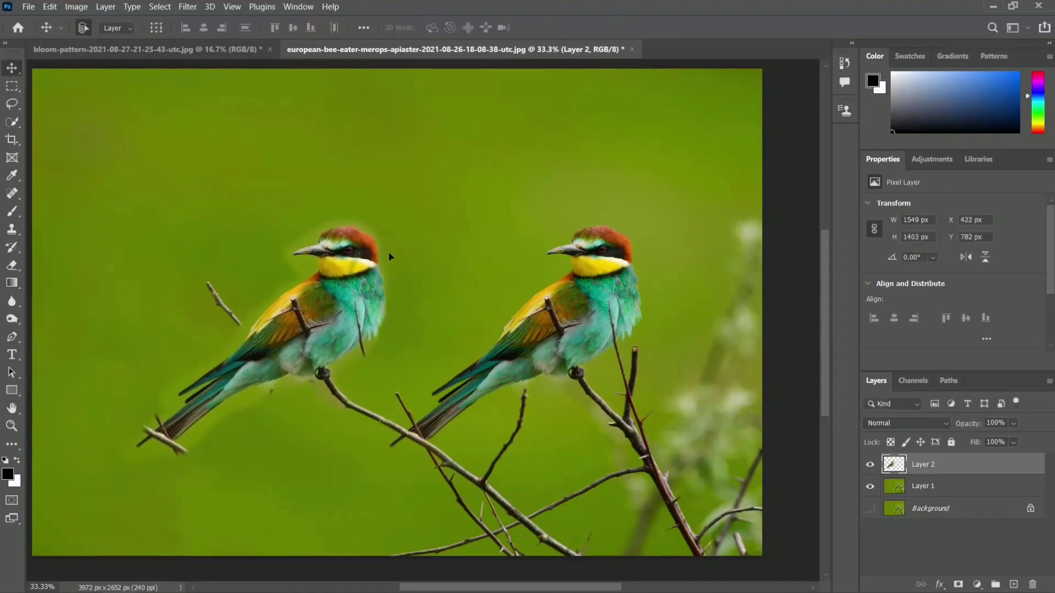
key(Down)
key(Down)
key(Down)
key(Down)
key(Down)
key(Down)
key(Down)
key(Down)
key(Down)
key(Down)
key(Down)
key(Down)
key(Right)
key(Up)
key(Up)
key(Up)
key(Up)
key(Up)
key(Up)
key(Up)
key(Up)
key(Up)
key(Up)
key(Up)
key(Up)
Inspect the cloned bird, compare the photo with and without Layer 2, and make the Background layer visible again
key(ctrl+plus)
key(ctrl+plus)
drag(348, 268, 511, 223)
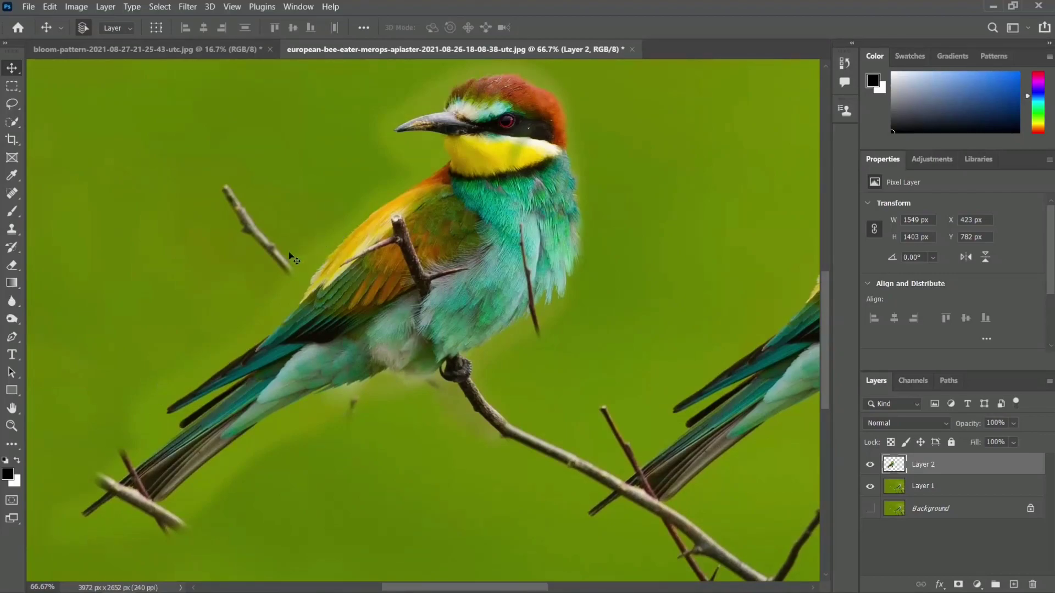
key(ctrl+minus)
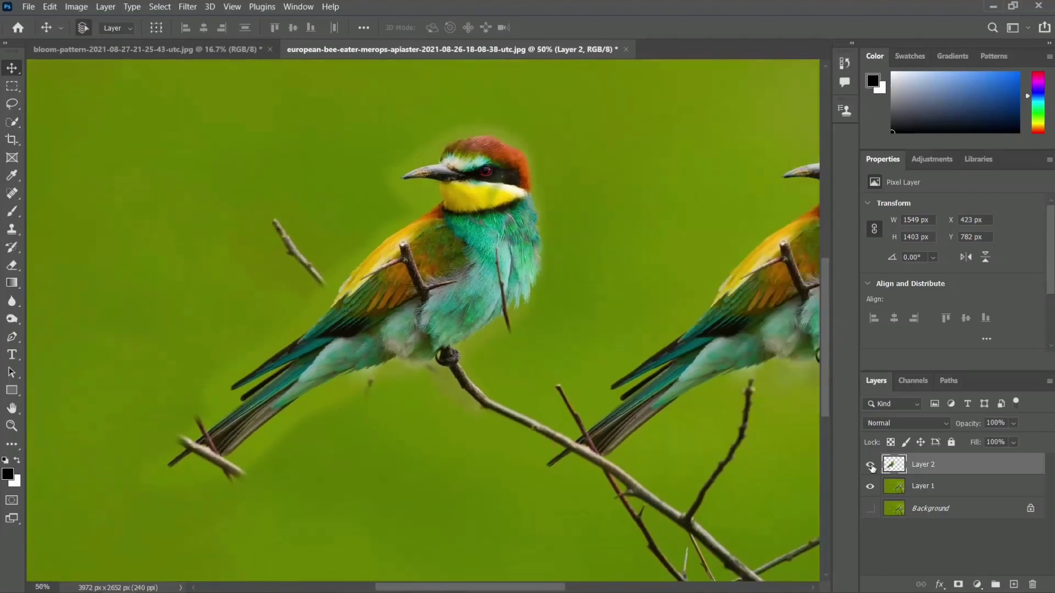
click(871, 465)
click(870, 465)
key(ctrl+minus)
key(ctrl+minus)
click(870, 465)
click(870, 486)
click(870, 509)
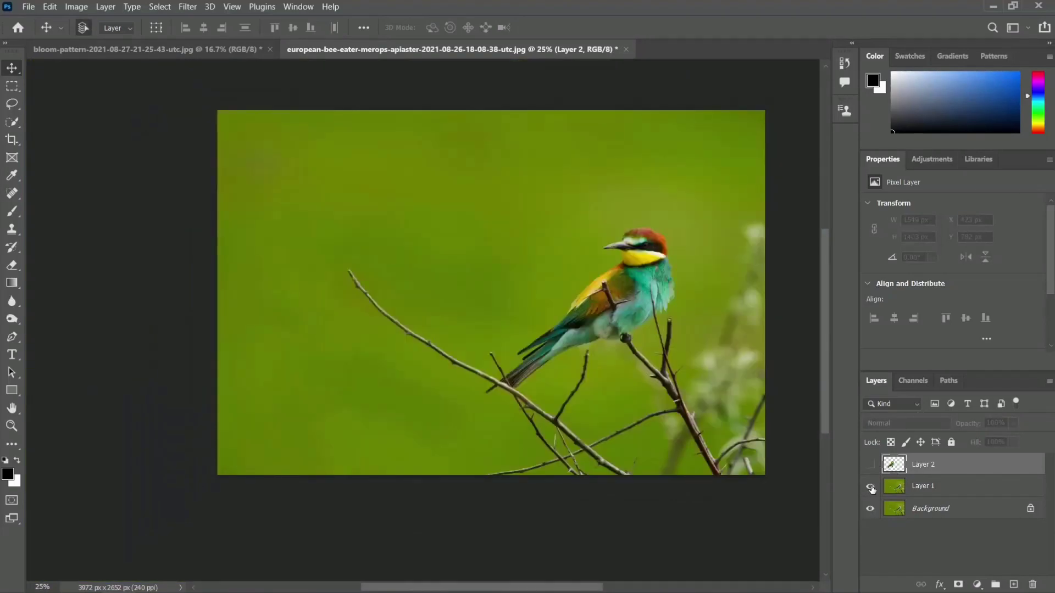
click(870, 465)
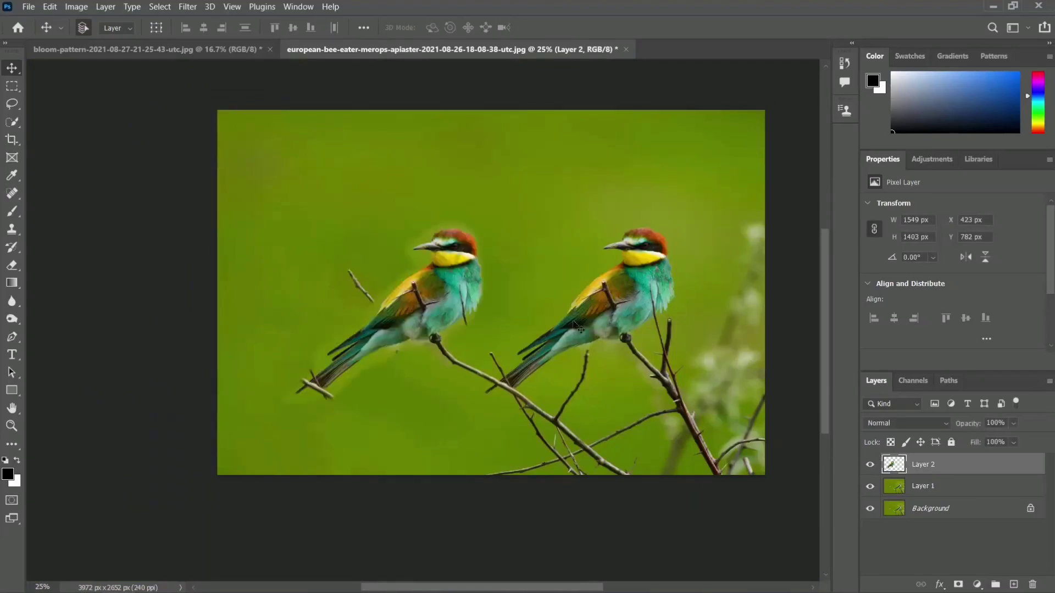
key(ctrl+minus)
drag(468, 221, 414, 228)
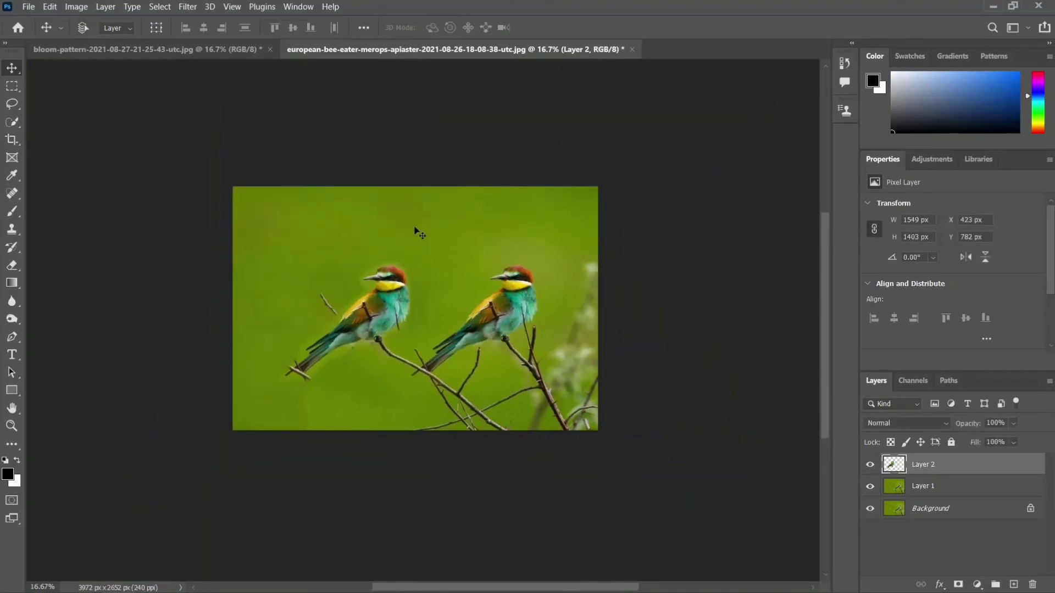
key(ctrl+plus)
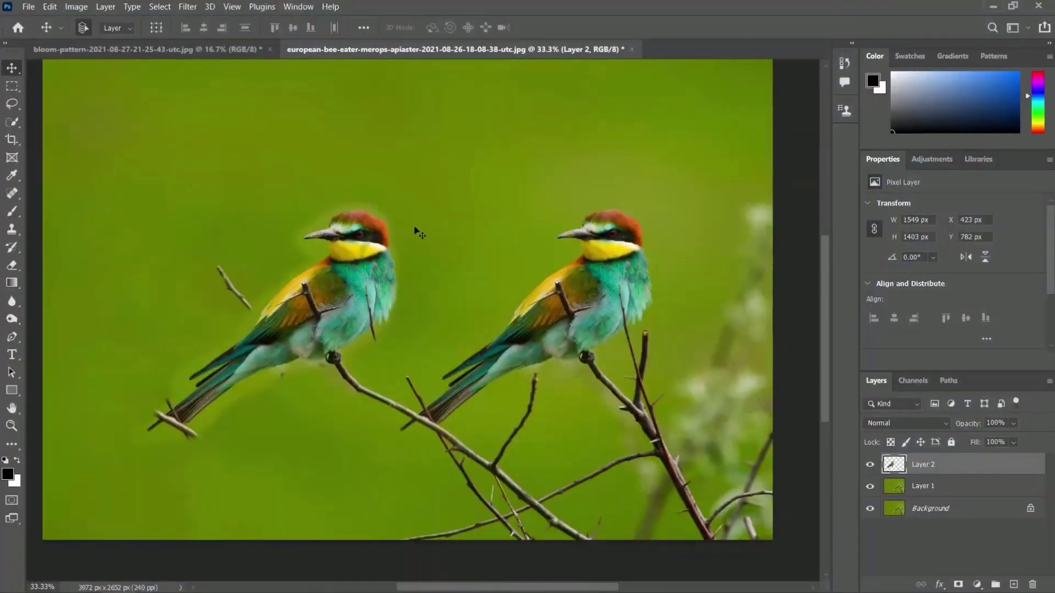
Choose the Pattern Stamp tool and bring the whole bloom-pattern image into view
click(13, 228)
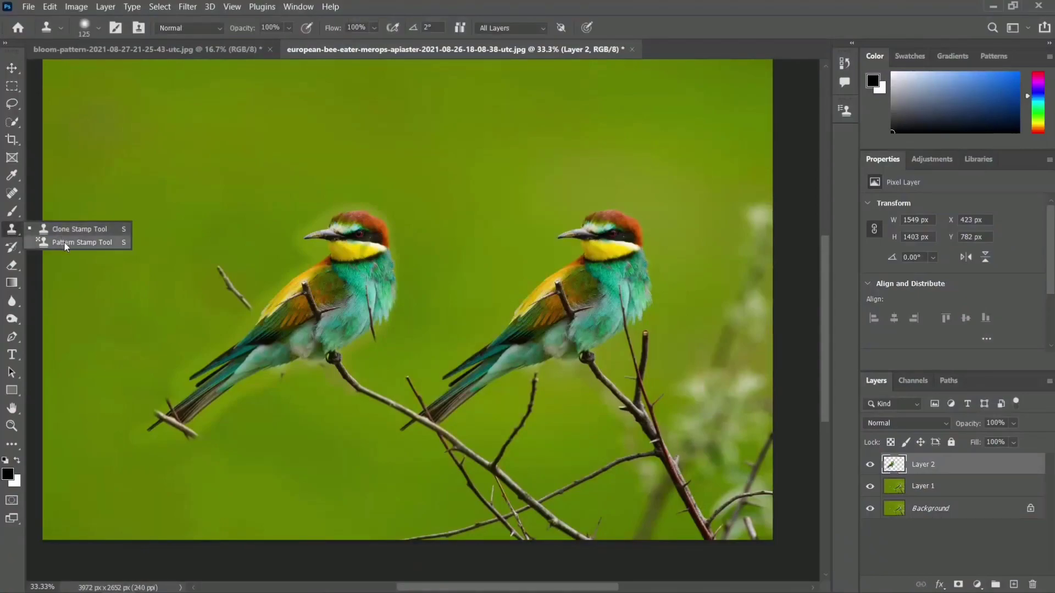
click(64, 243)
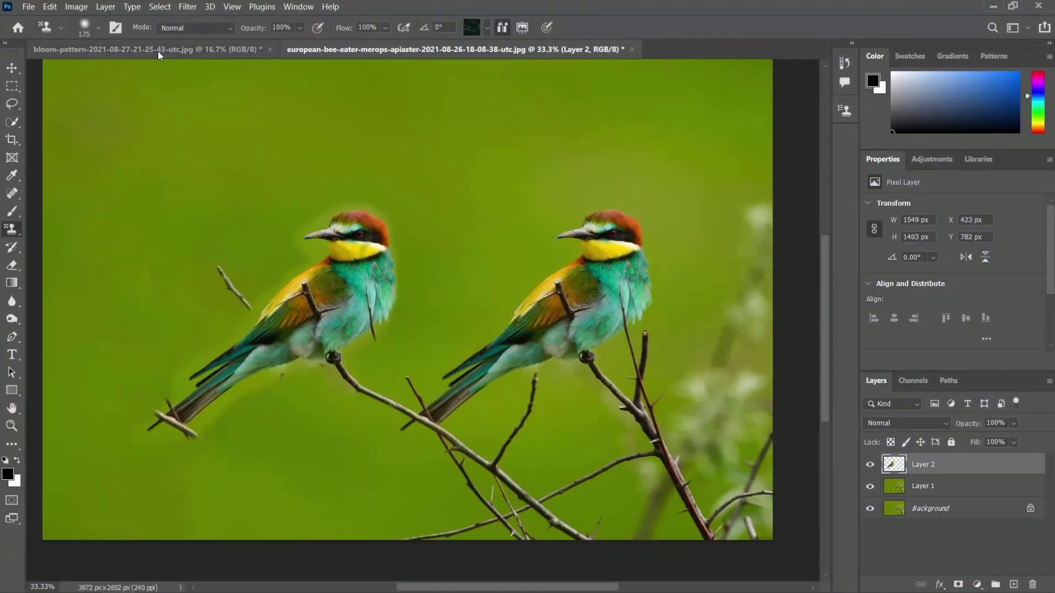
click(158, 52)
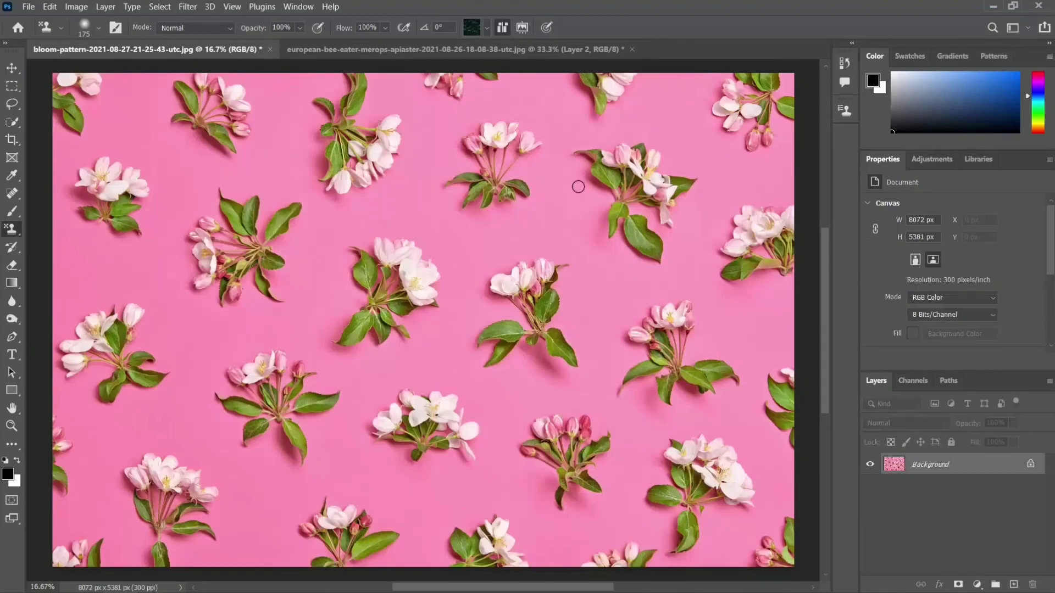
key(ctrl+minus)
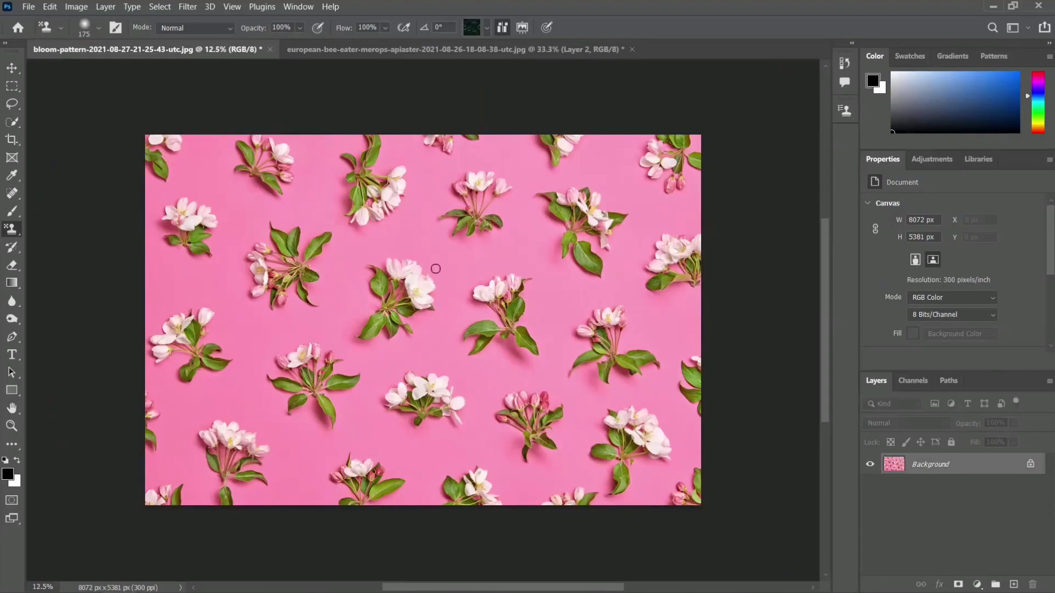
Duplicate the Background layer and paint the dark foliage pattern over the middle of the copy with a 700 px brush
key(bracketright)
key(bracketright)
key(ctrl+j)
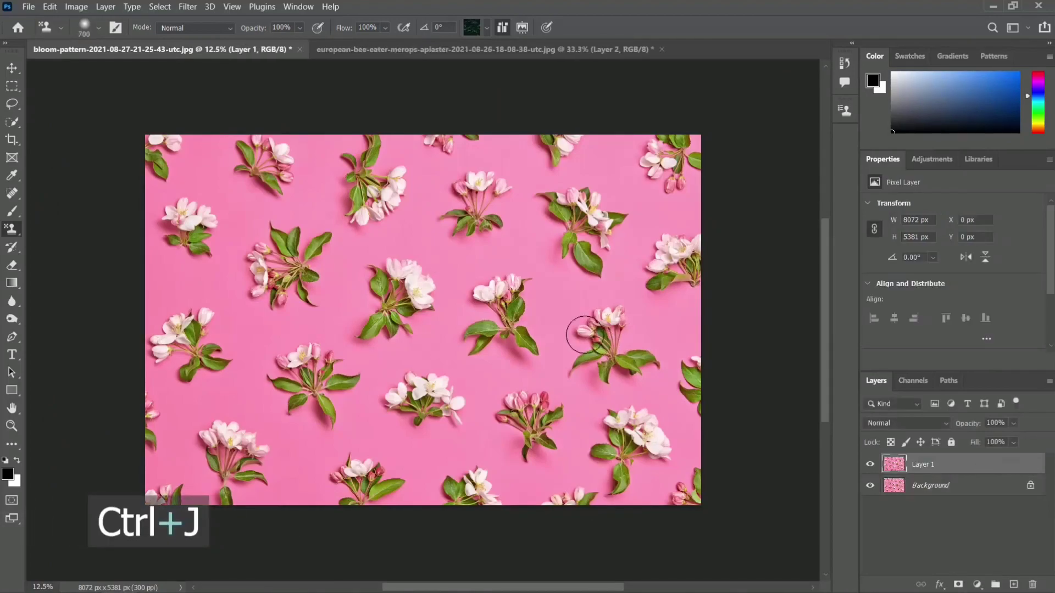
mouse_move(565, 289)
mouse_down()
mouse_move(460, 307)
mouse_move(574, 330)
mouse_move(424, 325)
mouse_move(543, 345)
mouse_move(594, 282)
mouse_move(377, 299)
mouse_move(472, 264)
mouse_move(417, 242)
mouse_move(607, 260)
mouse_move(338, 253)
mouse_move(331, 195)
mouse_move(503, 203)
mouse_move(594, 225)
mouse_move(383, 343)
mouse_move(396, 371)
mouse_move(555, 388)
mouse_move(374, 400)
mouse_move(420, 420)
mouse_move(365, 350)
mouse_move(338, 210)
mouse_move(591, 203)
mouse_up()
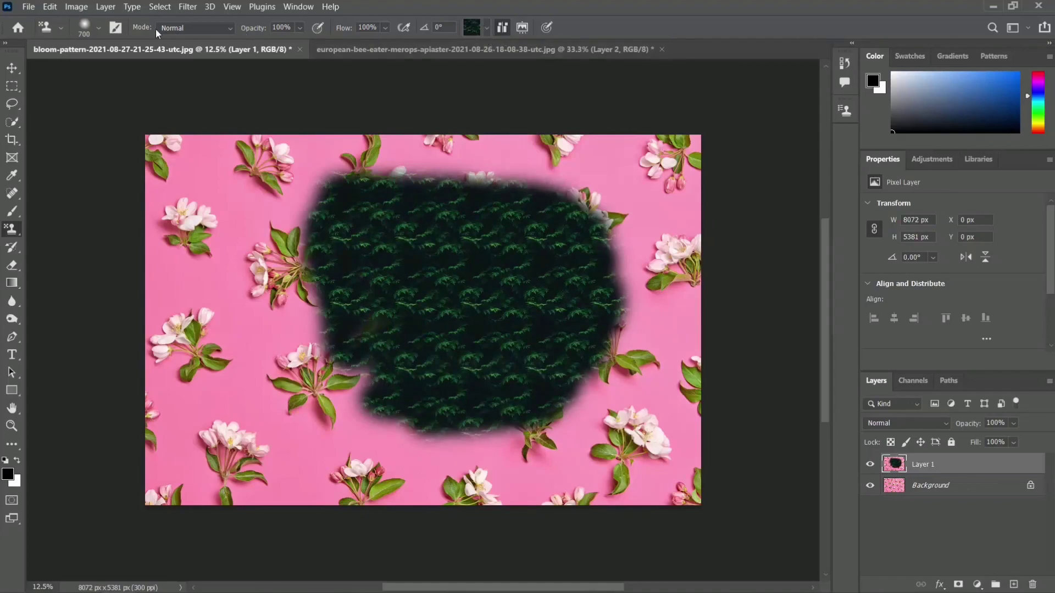
Choose the green pattern from the Grass group and paint it over the upper part of the dark foliage area
click(486, 28)
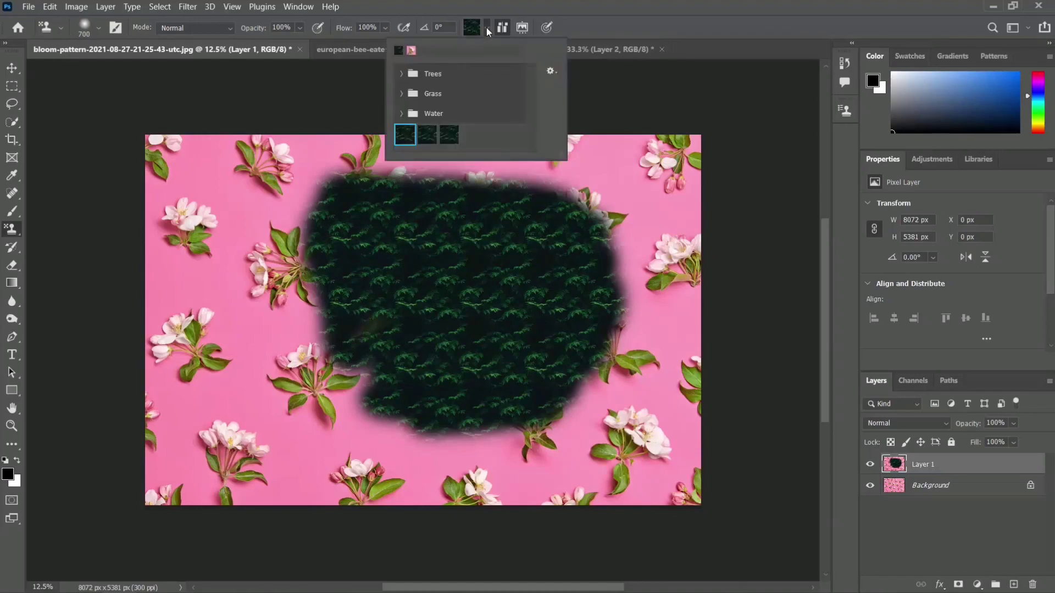
click(442, 130)
click(400, 94)
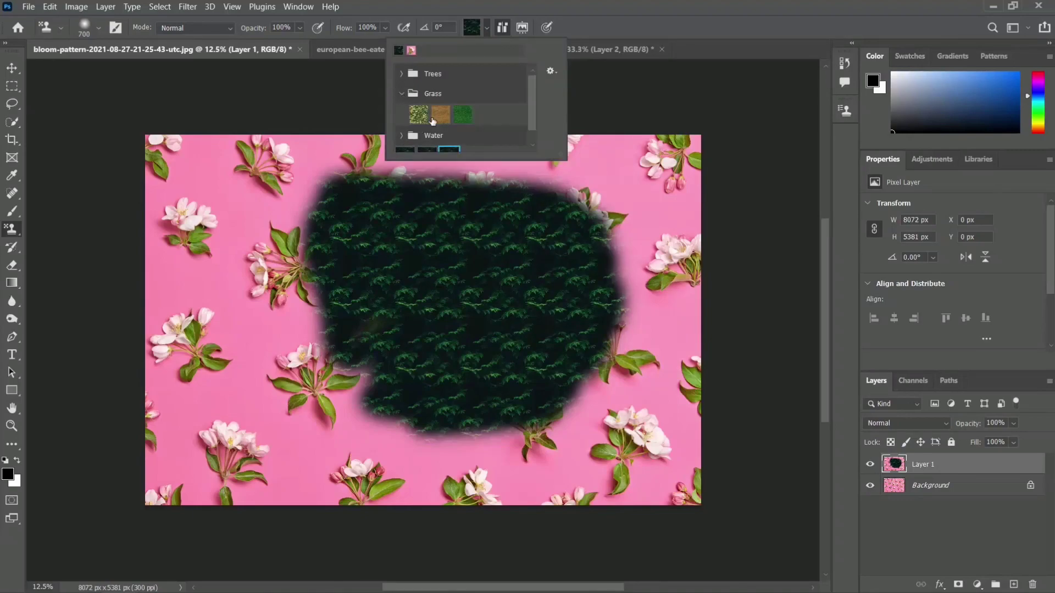
click(460, 116)
click(478, 216)
mouse_move(478, 216)
mouse_down()
mouse_move(529, 242)
mouse_move(385, 258)
mouse_move(360, 290)
mouse_move(330, 285)
mouse_move(346, 330)
mouse_up()
Choose the yellow tree pattern from the Trees group and paint it over much of the green grass area
click(485, 26)
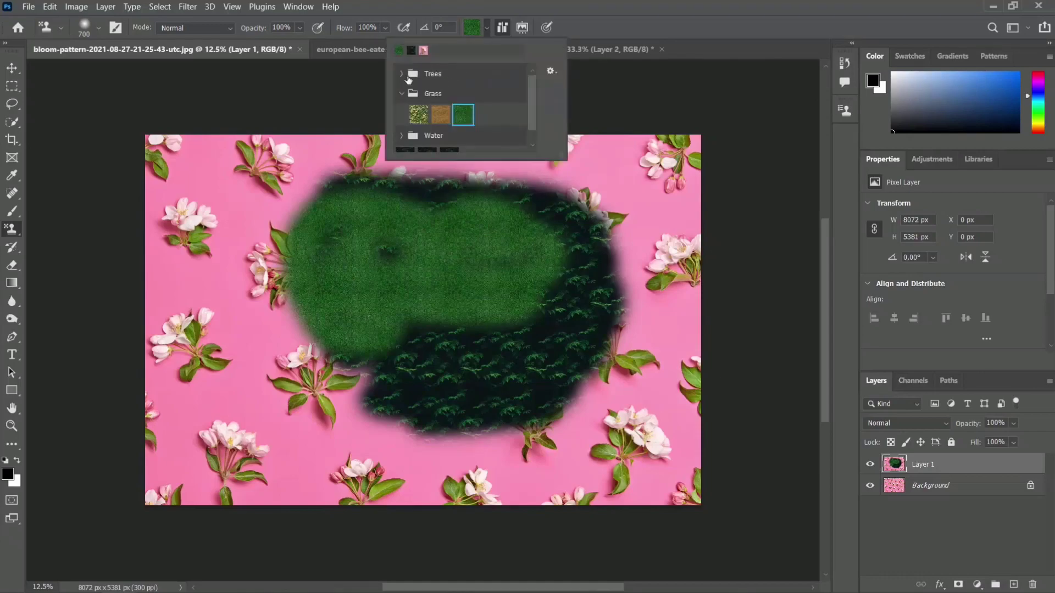
click(400, 73)
click(462, 95)
mouse_move(336, 226)
mouse_down()
mouse_move(406, 283)
mouse_move(386, 268)
mouse_move(383, 247)
mouse_move(389, 296)
mouse_up()
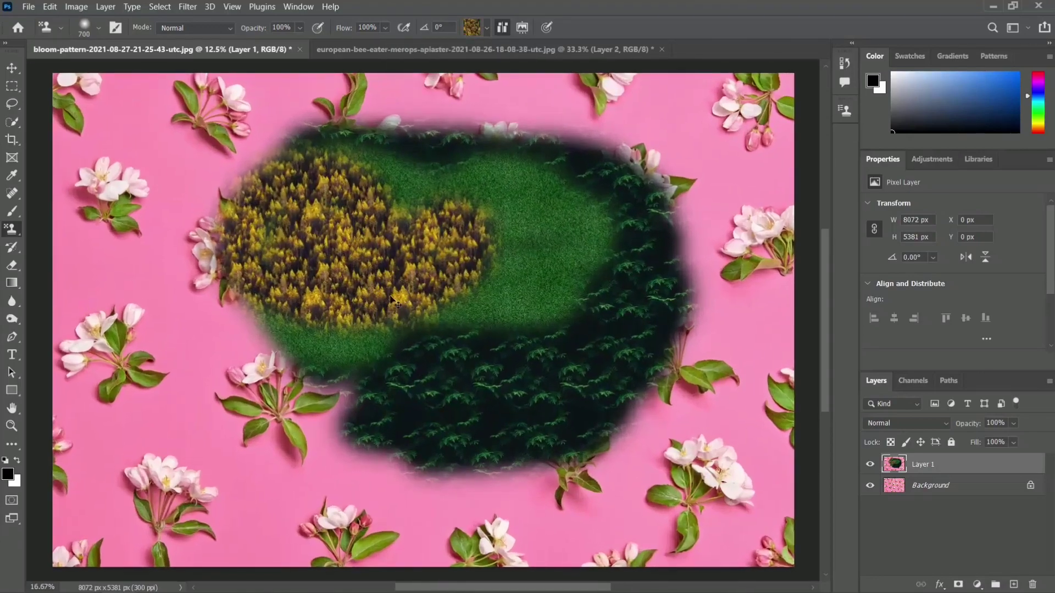
key(ctrl+plus)
key(ctrl+plus)
key(ctrl+plus)
mouse_move(506, 259)
mouse_down()
mouse_move(490, 293)
mouse_move(621, 274)
mouse_move(548, 267)
mouse_move(530, 285)
mouse_up()
key(ctrl+minus)
key(ctrl+minus)
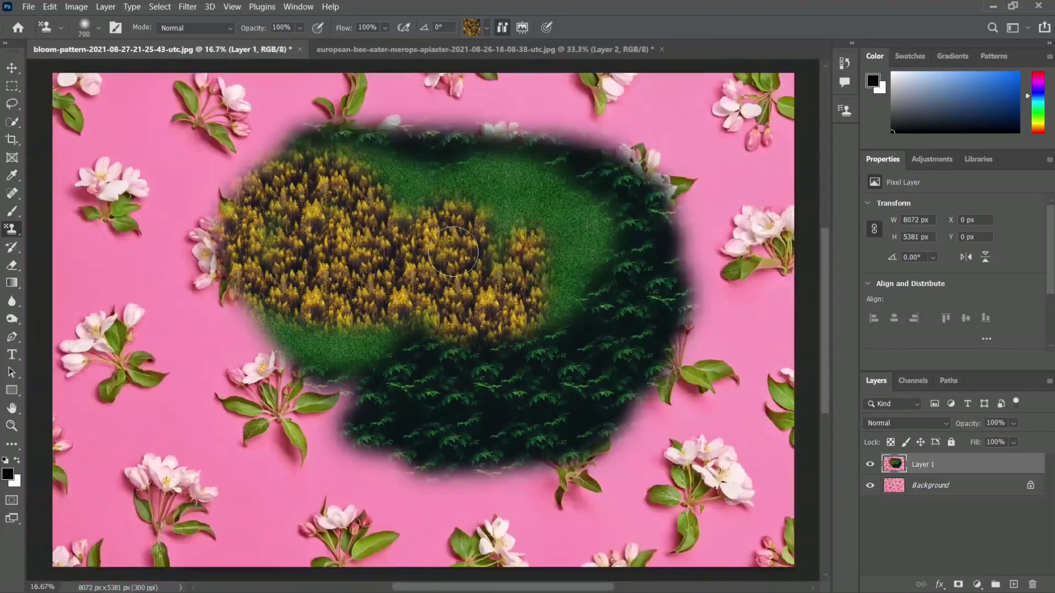
mouse_move(453, 251)
mouse_down()
mouse_move(401, 218)
mouse_move(400, 182)
mouse_up()
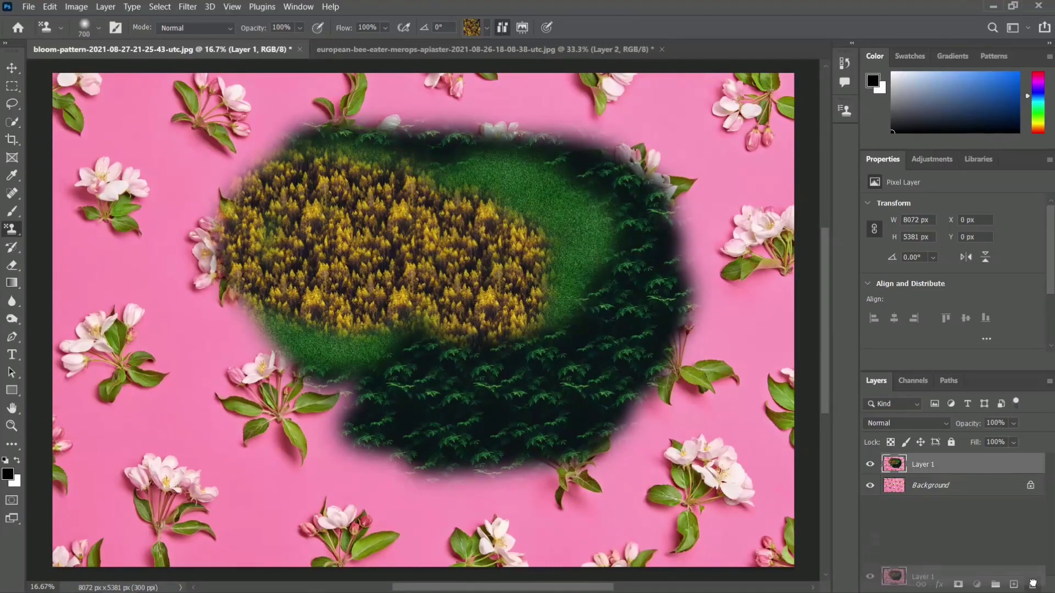
Delete the pattern-painted Layer 1 and make a fresh duplicate of the Background layer
key(Delete)
key(ctrl+j)
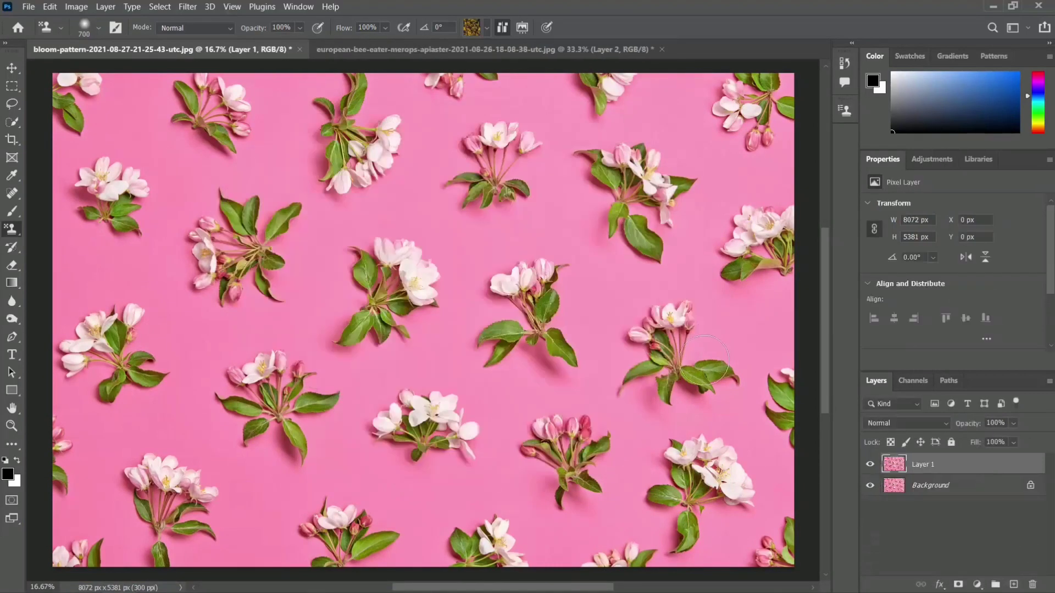
key(ctrl+minus)
key(ctrl+minus)
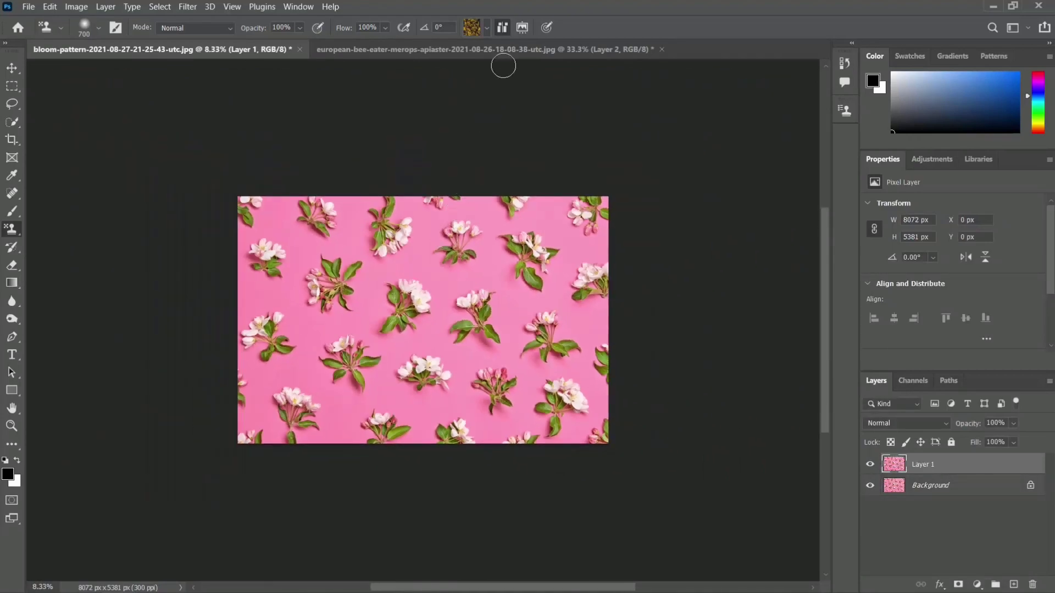
Select the central blossom sprig with a rectangular marquee of about 1445 × 1484 px
click(487, 31)
click(487, 31)
click(17, 88)
key(ctrl+plus)
key(ctrl+plus)
key(ctrl+plus)
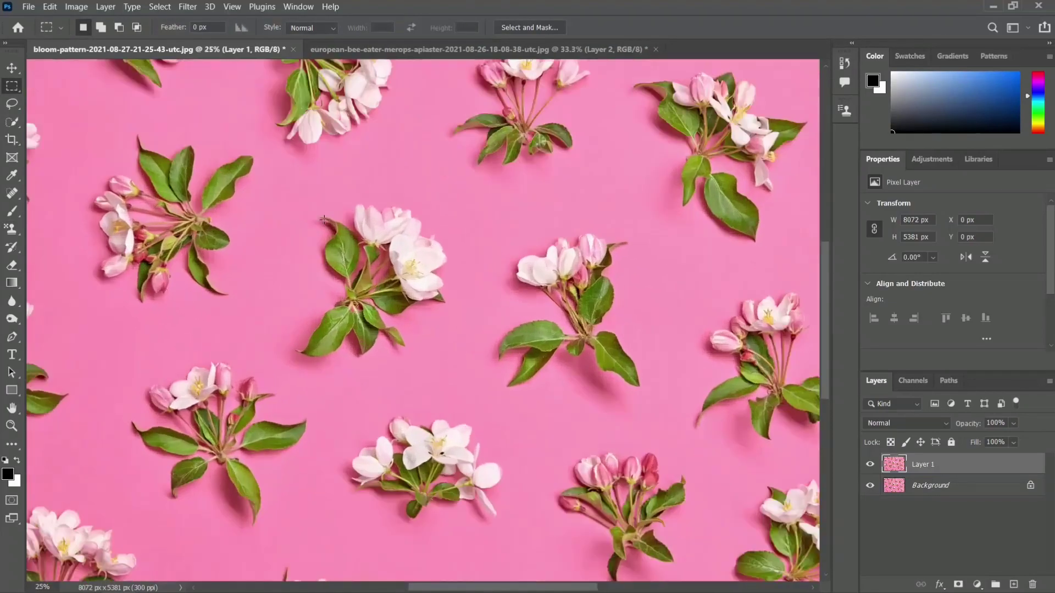
drag(270, 178, 469, 384)
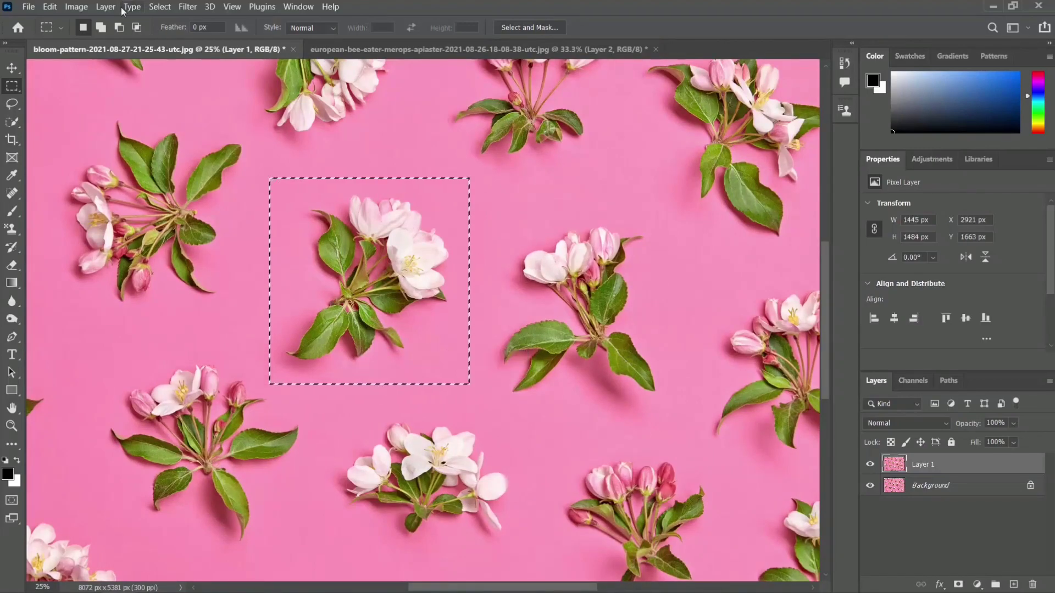
Define the selected blossom as a new pattern named Flower and deselect
click(58, 8)
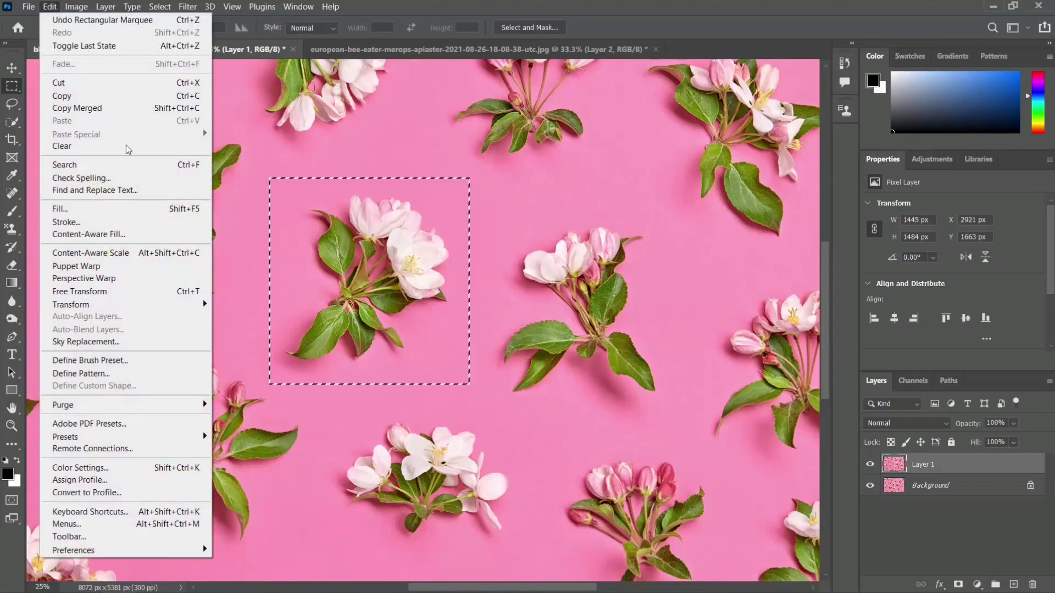
click(127, 373)
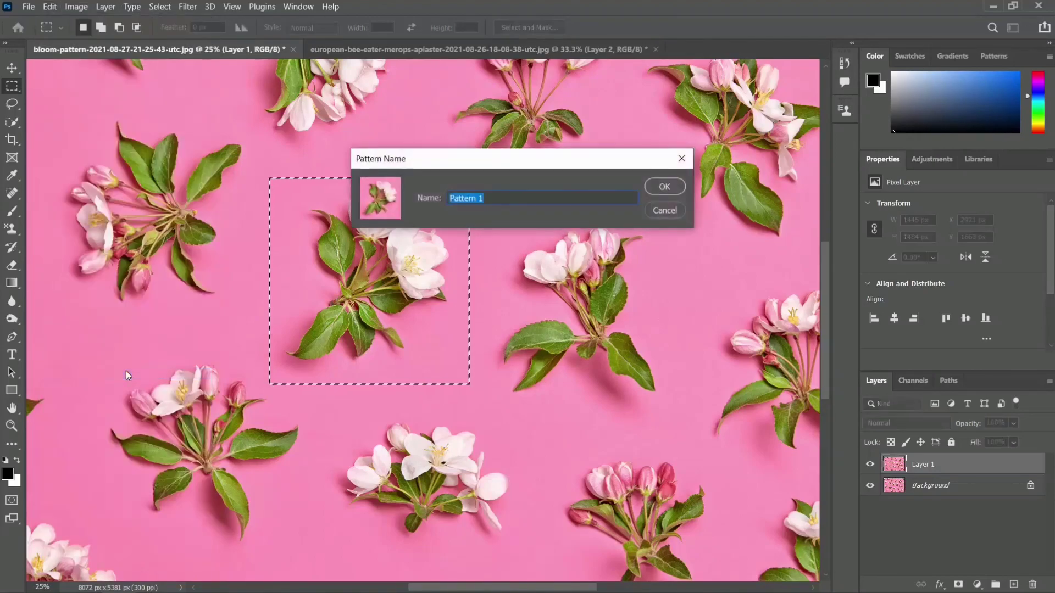
key(BackSpace)
text(Flower1)
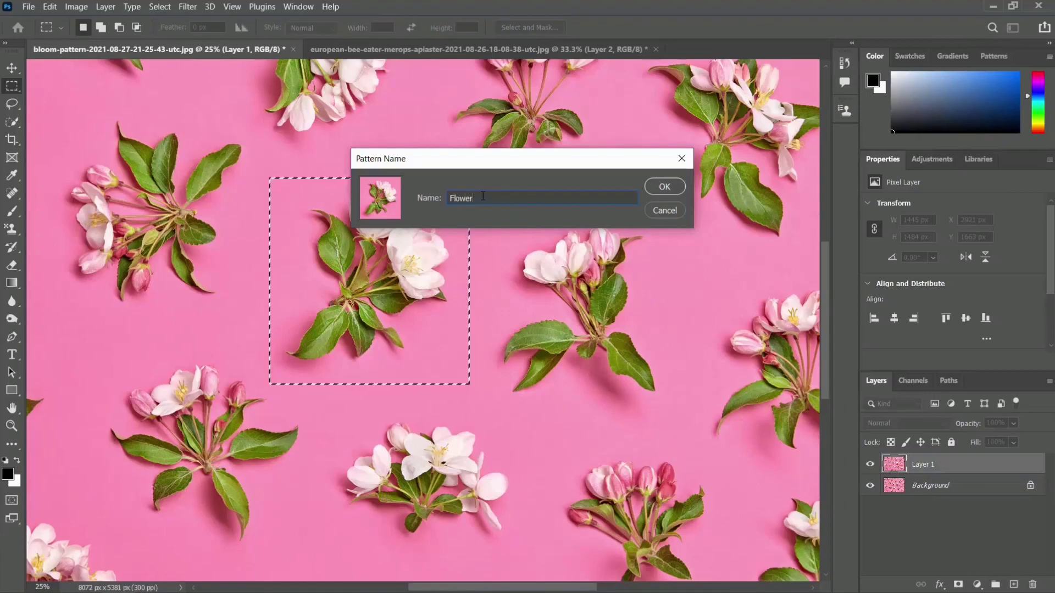
click(663, 187)
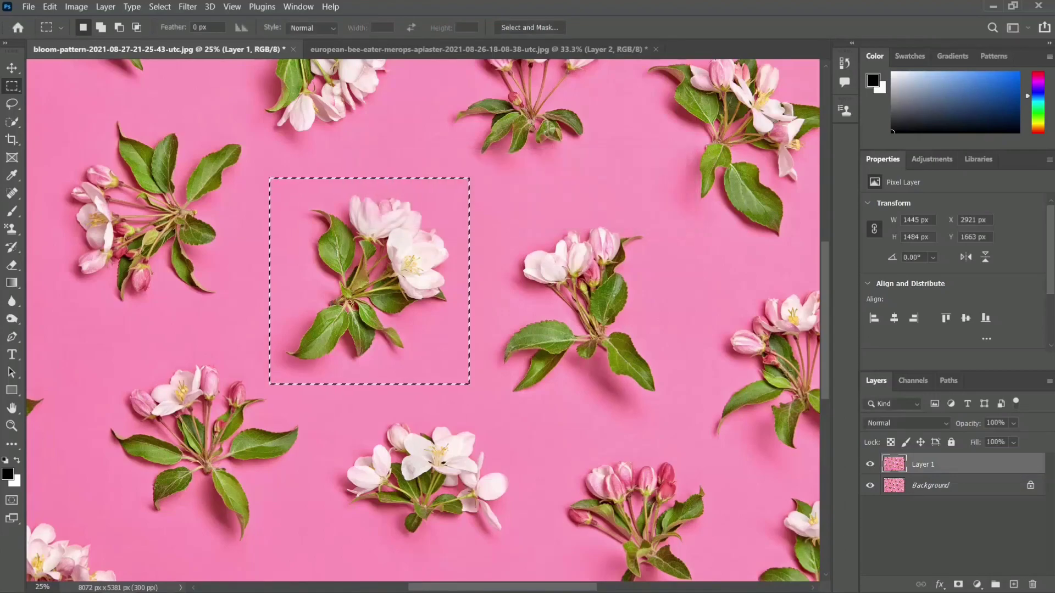
key(ctrl+d)
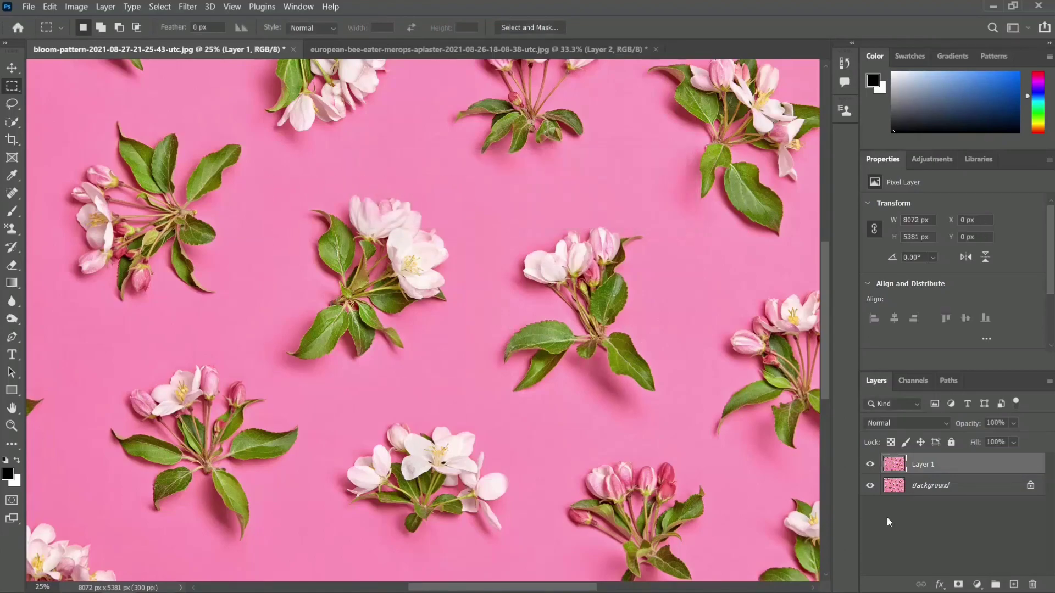
Add a new layer above Layer 1, hide the two layers below it and fill the new layer with white
click(1012, 584)
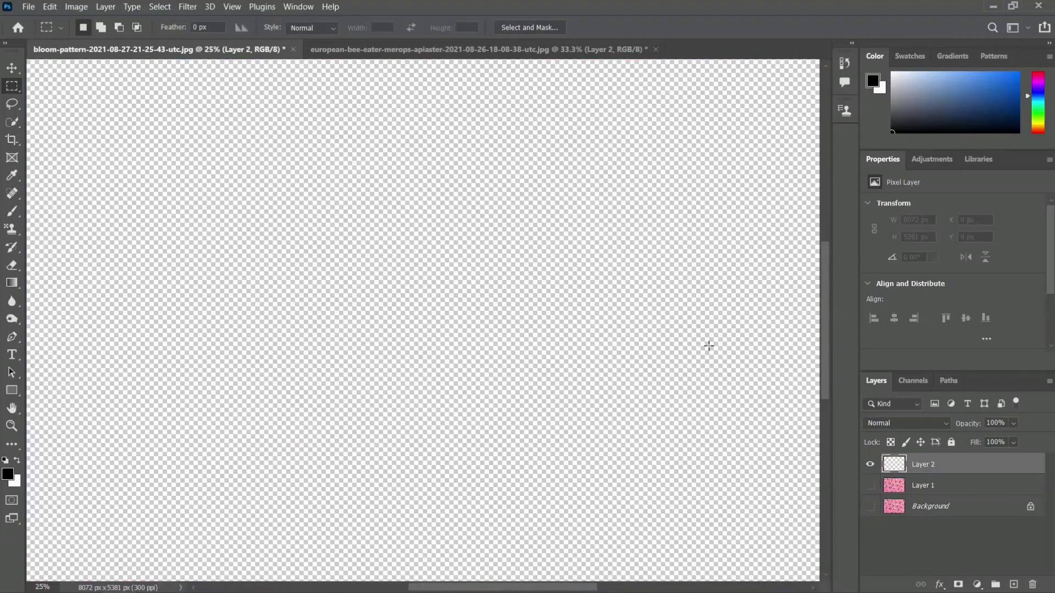
key(ctrl+minus)
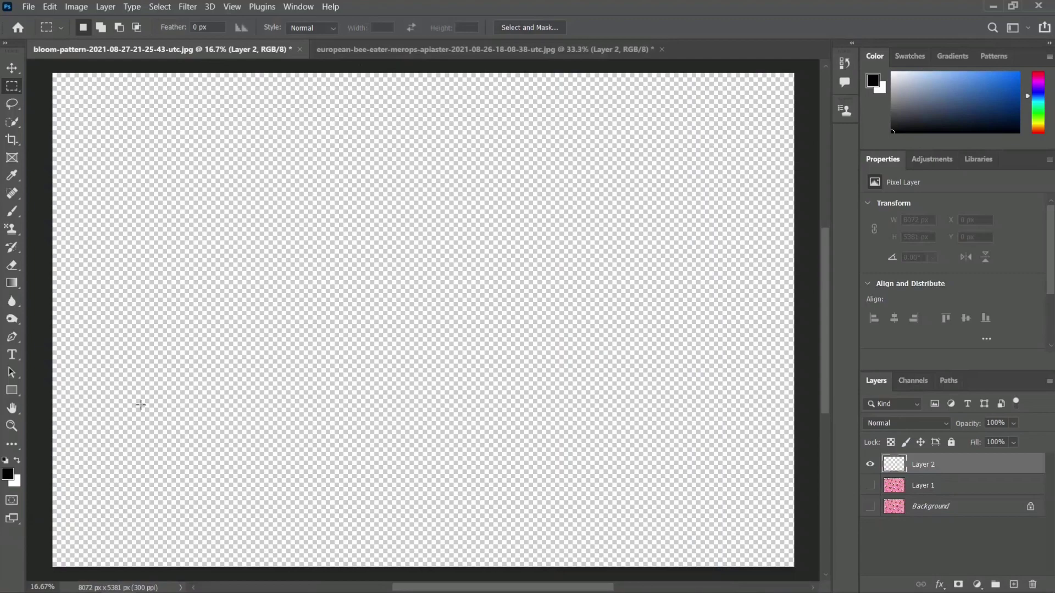
key(ctrl+BackSpace)
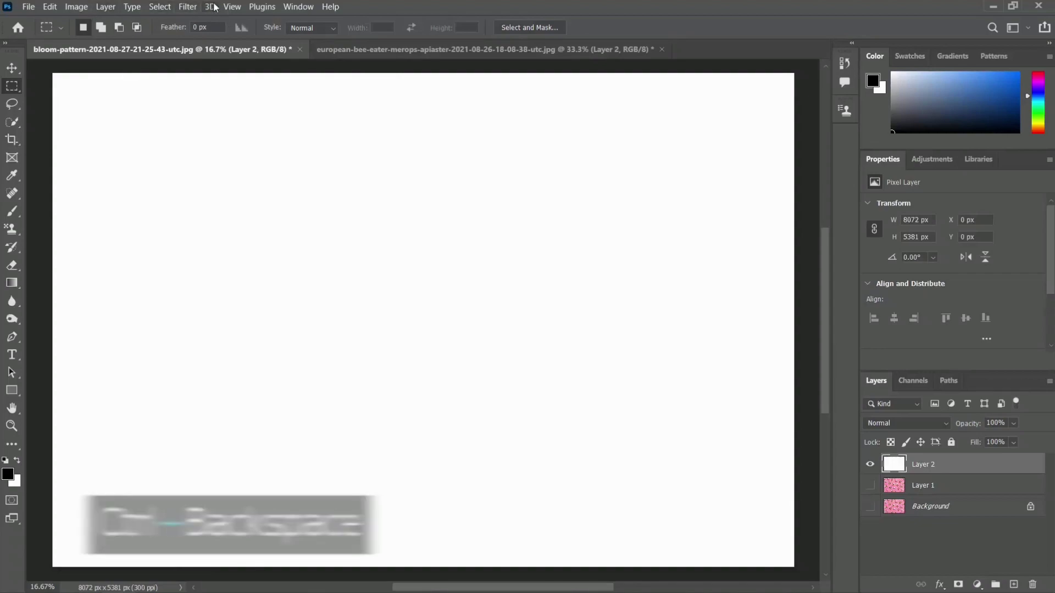
Choose the new blossom pattern for the Pattern Stamp tool and paint it over the upper middle of Layer 2
click(15, 231)
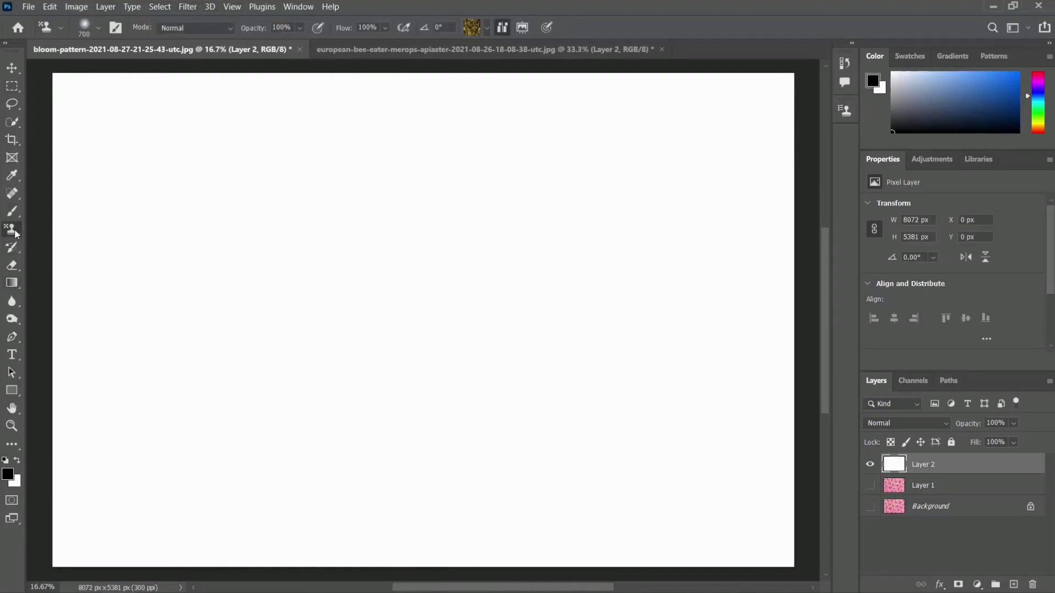
click(487, 25)
drag(531, 91, 530, 124)
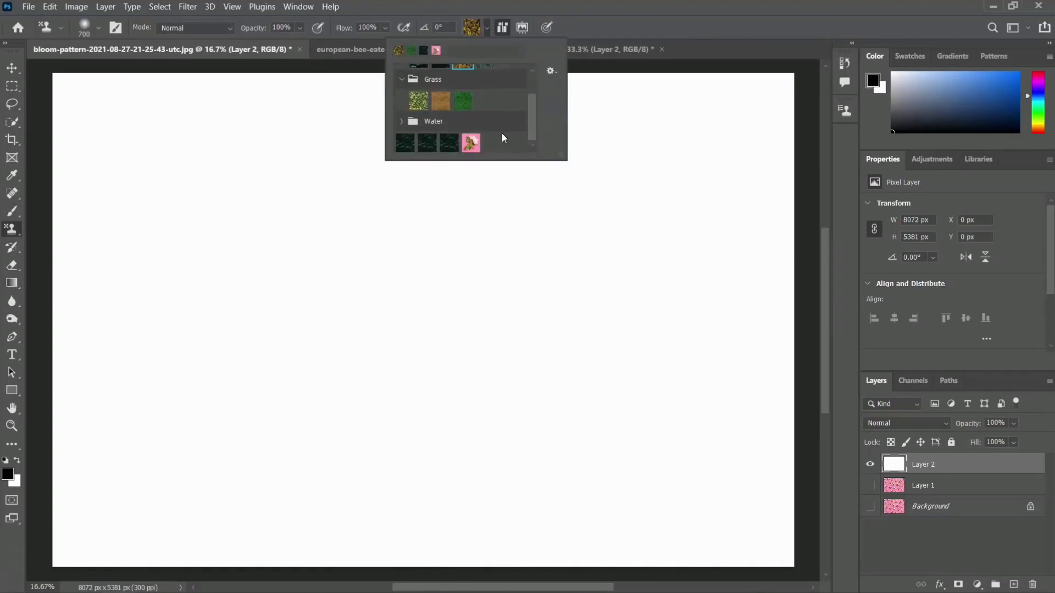
click(473, 145)
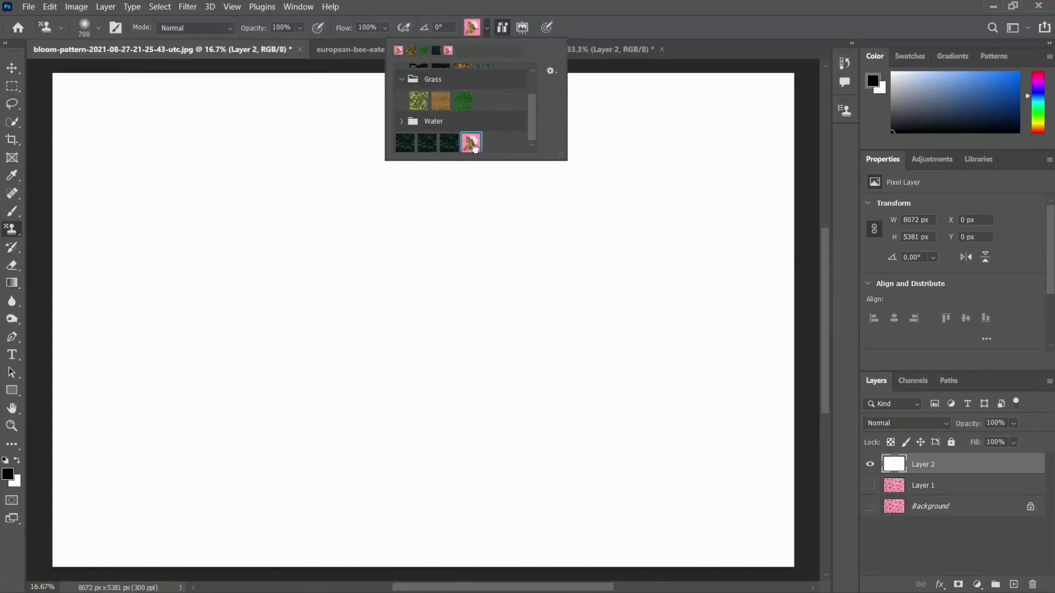
click(664, 25)
mouse_move(326, 220)
mouse_down()
mouse_move(397, 225)
mouse_move(386, 244)
mouse_move(321, 248)
mouse_move(324, 181)
mouse_move(408, 180)
mouse_move(386, 246)
mouse_move(255, 218)
mouse_move(475, 143)
mouse_move(223, 147)
mouse_move(498, 198)
mouse_move(290, 152)
mouse_move(298, 250)
mouse_move(513, 218)
mouse_move(270, 267)
mouse_move(407, 282)
mouse_move(296, 311)
mouse_move(595, 232)
mouse_move(410, 281)
mouse_move(579, 253)
mouse_move(379, 259)
mouse_up()
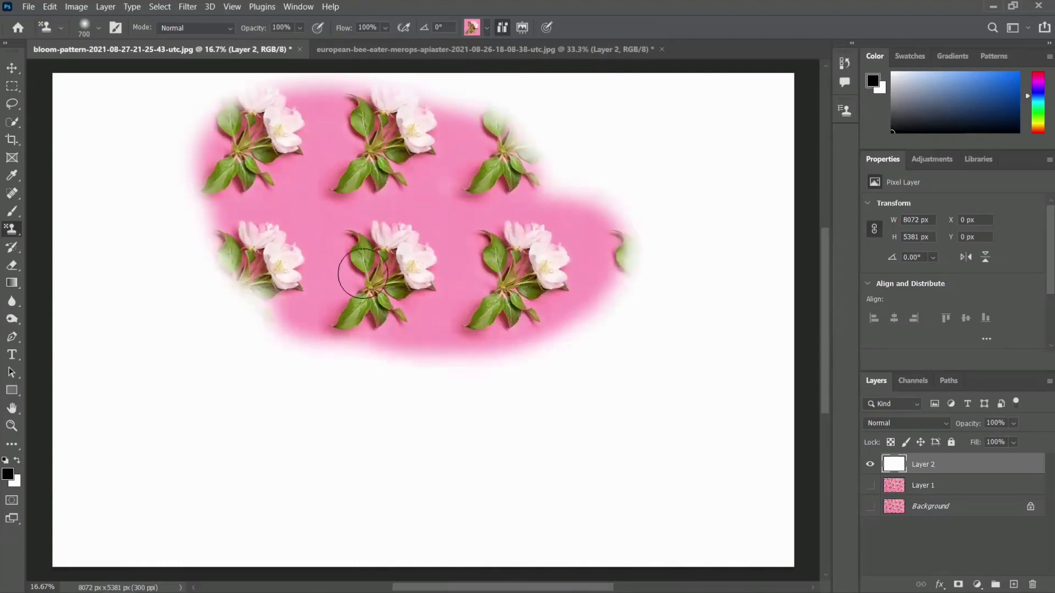
Enlarge the brush to 1600 px and paint the blossom pattern over the rest of Layer 2, covering the remaining pale patch
key(ctrl+minus)
key(bracketright)
key(bracketright)
key(bracketright)
key(bracketright)
key(bracketright)
key(bracketright)
key(bracketright)
key(bracketright)
key(bracketright)
mouse_move(553, 191)
mouse_down()
mouse_move(198, 181)
mouse_move(670, 176)
mouse_move(631, 241)
mouse_move(83, 300)
mouse_move(55, 380)
mouse_move(55, 448)
mouse_move(431, 483)
mouse_move(718, 174)
mouse_move(671, 212)
mouse_up()
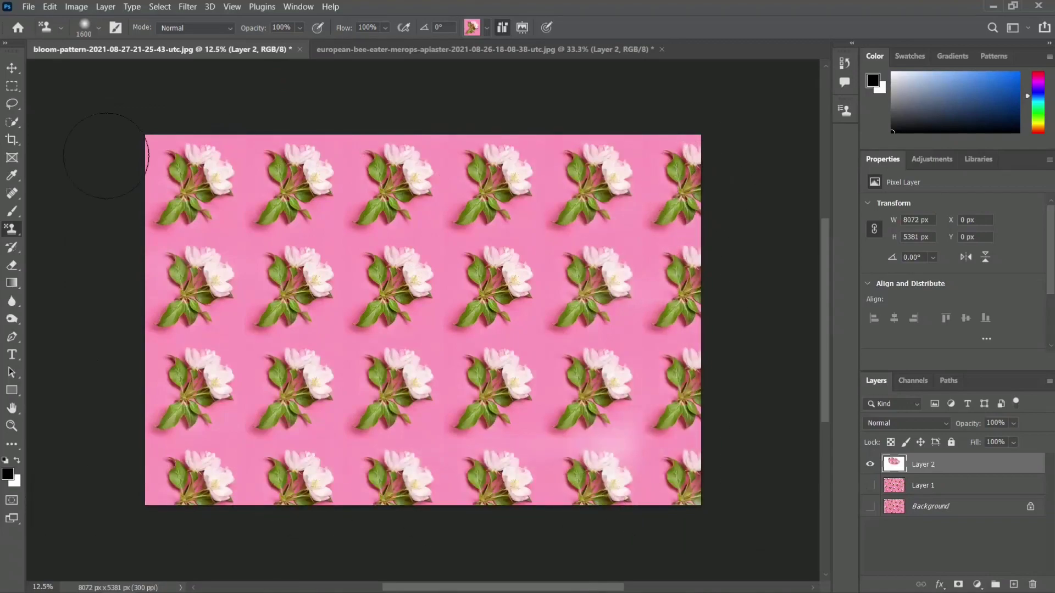
drag(650, 429, 636, 448)
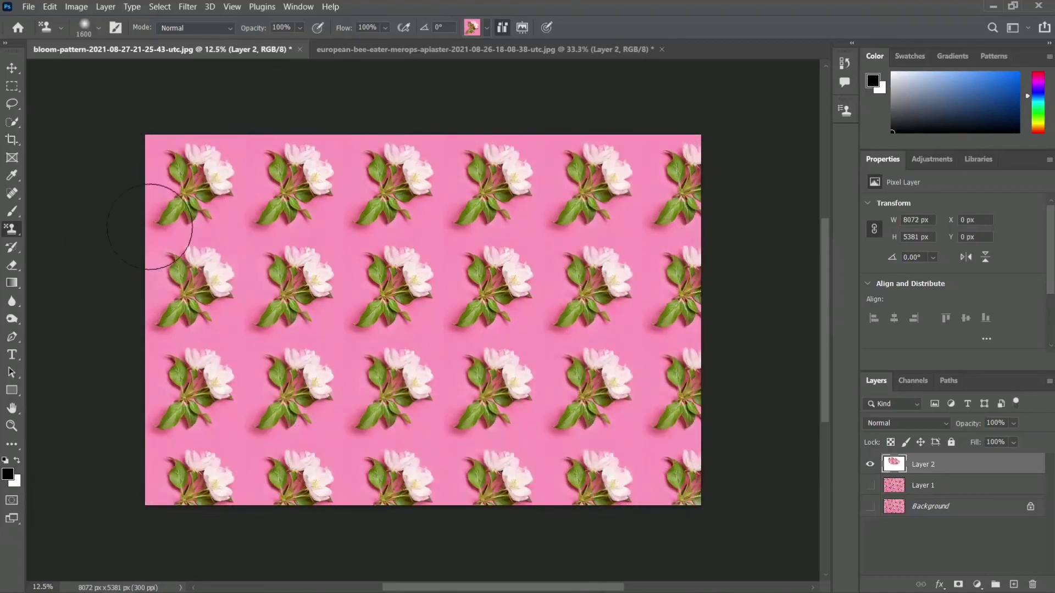
key(ctrl+plus)
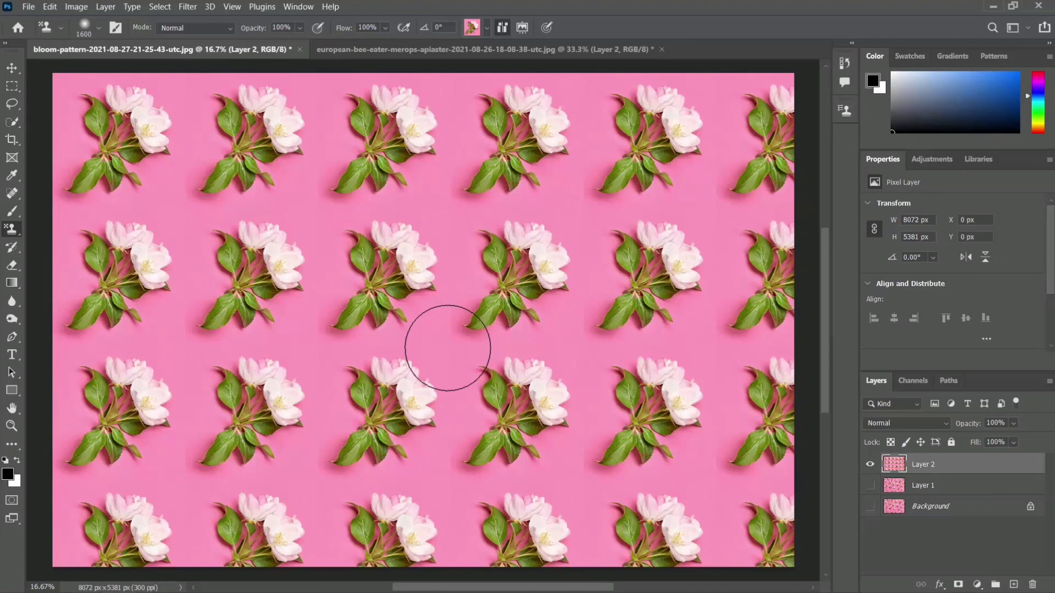
key(ctrl+minus)
key(ctrl+minus)
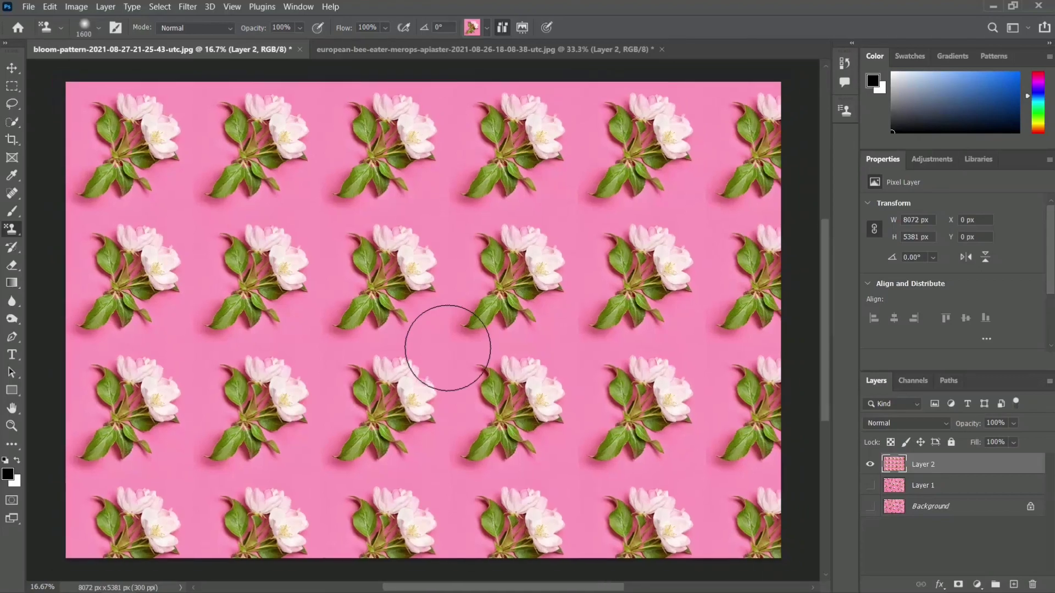